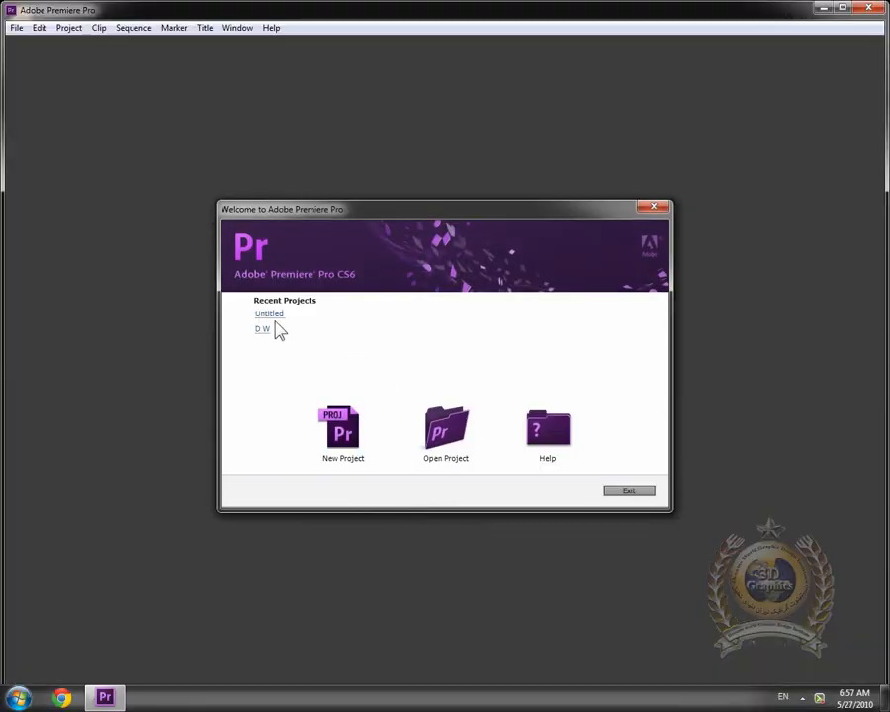
# Open the recent project Untitled and move the sequence playhead to 00:00:43:05
pyautogui.click(280, 315)
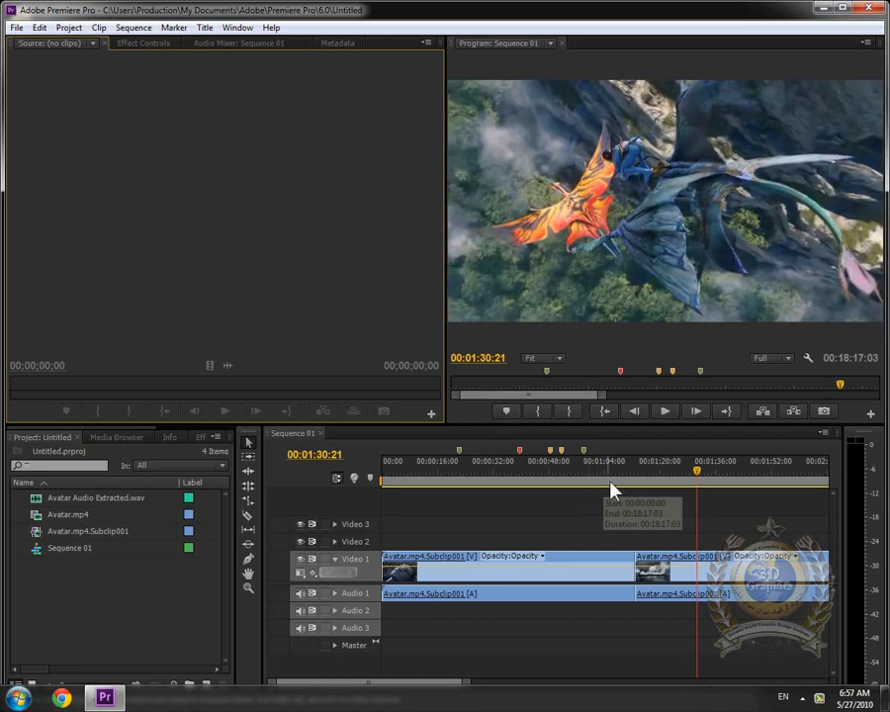
pyautogui.moveTo(652, 478); pyautogui.dragTo(532, 481)
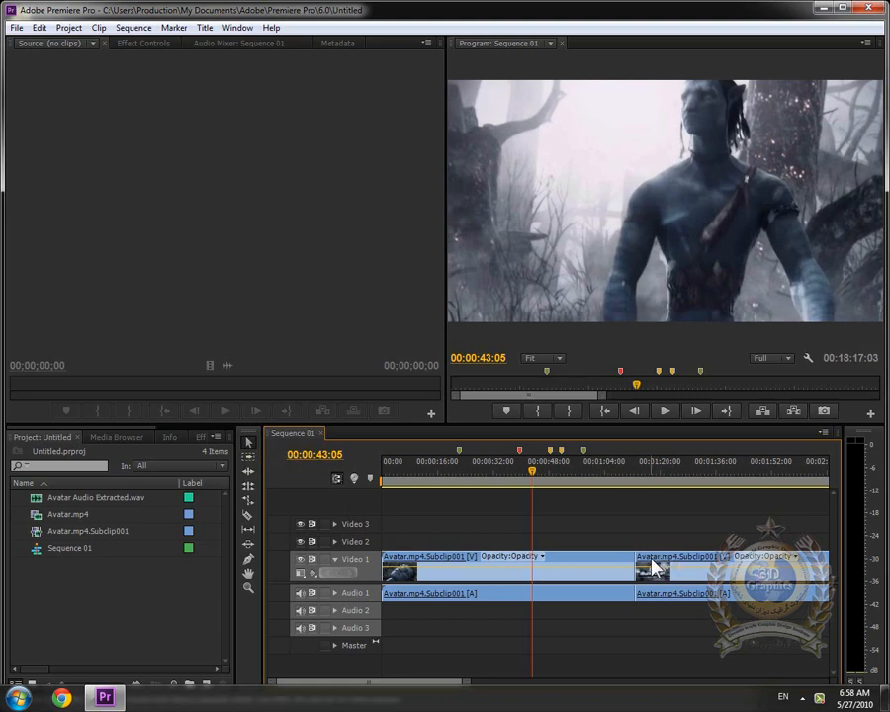
# Try moving the second Video 1 clip away from the first and undo it, and select every clip on the track with Track Select
pyautogui.moveTo(652, 566); pyautogui.dragTo(698, 563)
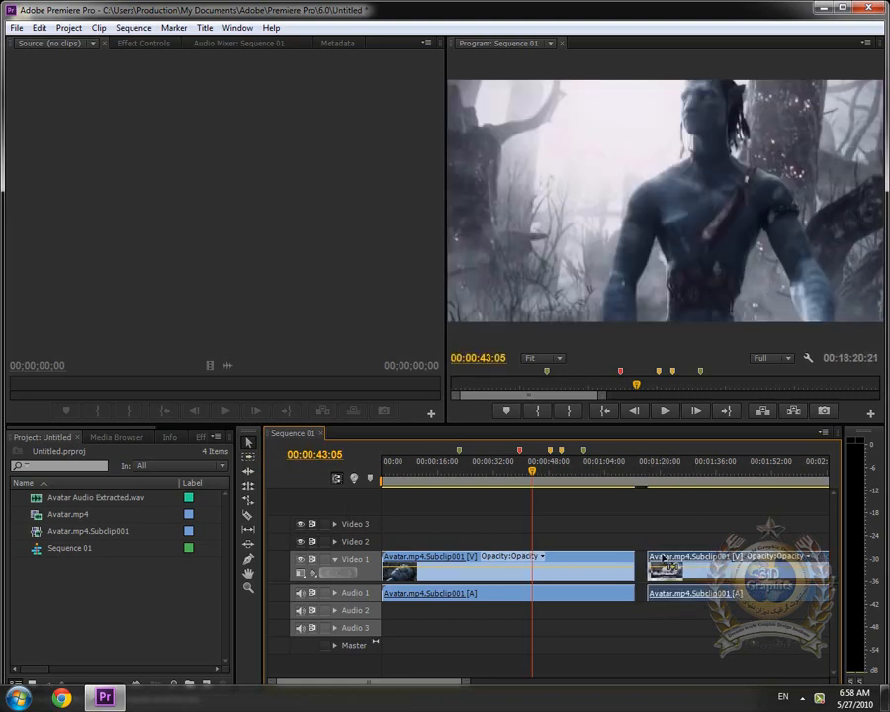
pyautogui.hotkey('ctrl', 'z')
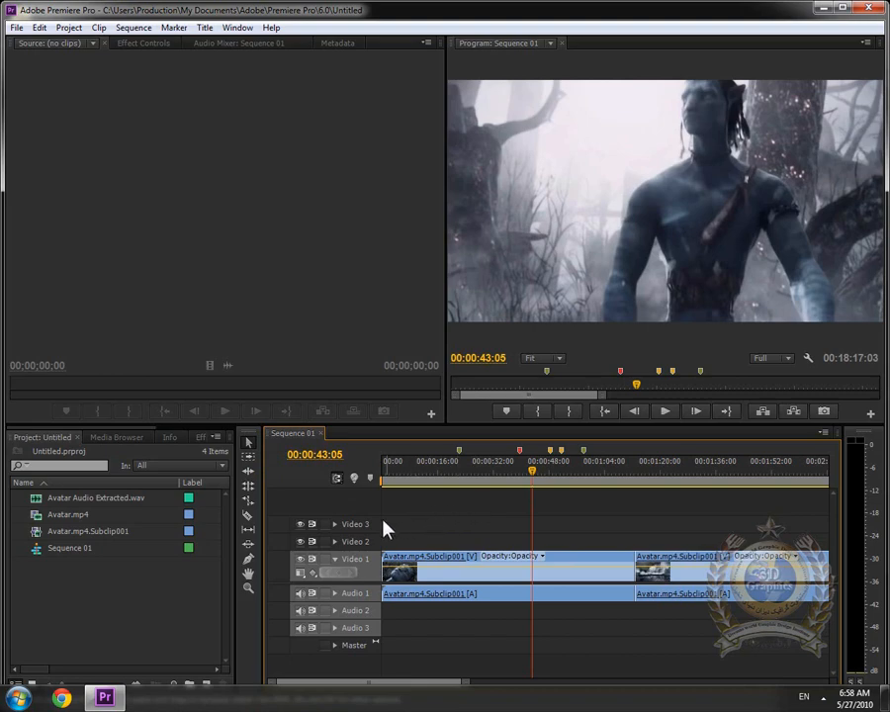
pyautogui.click(248, 457)
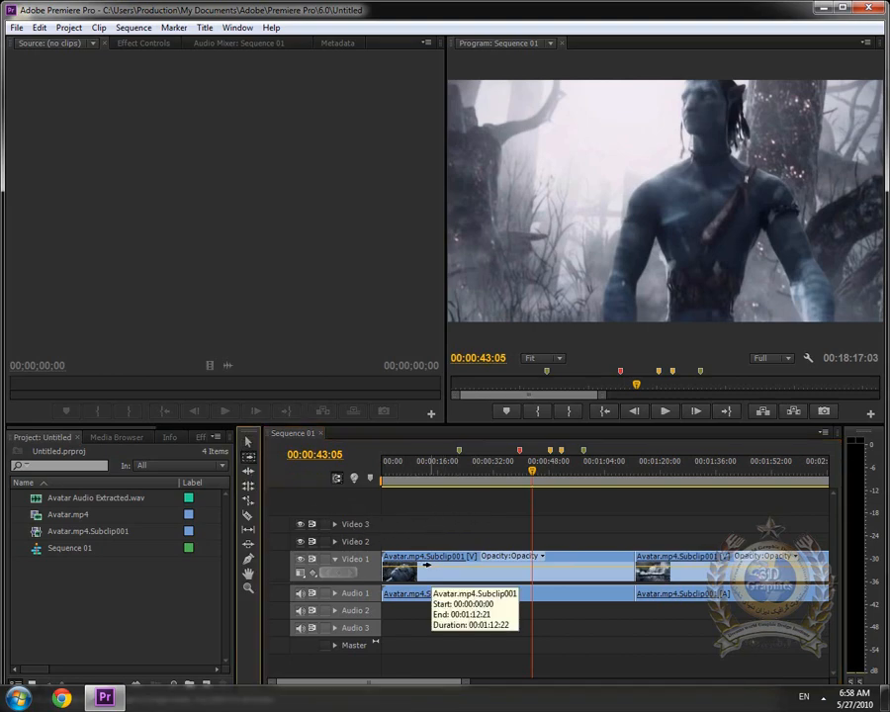
pyautogui.moveTo(427, 566)
pyautogui.mouseDown()
pyautogui.moveTo(483, 525)
pyautogui.moveTo(498, 538)
pyautogui.moveTo(427, 542)
pyautogui.moveTo(506, 565)
pyautogui.moveTo(441, 578)
pyautogui.mouseUp()
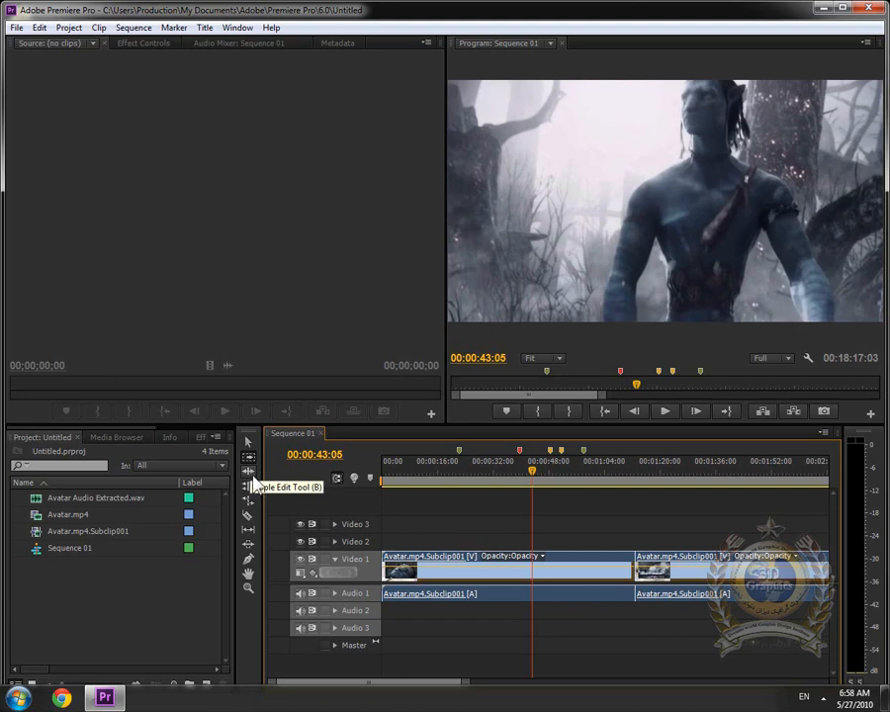
# Try a ripple edit that trims the first clip's end back to 00:00:43:05, check the cut, and undo the trim
pyautogui.click(251, 475)
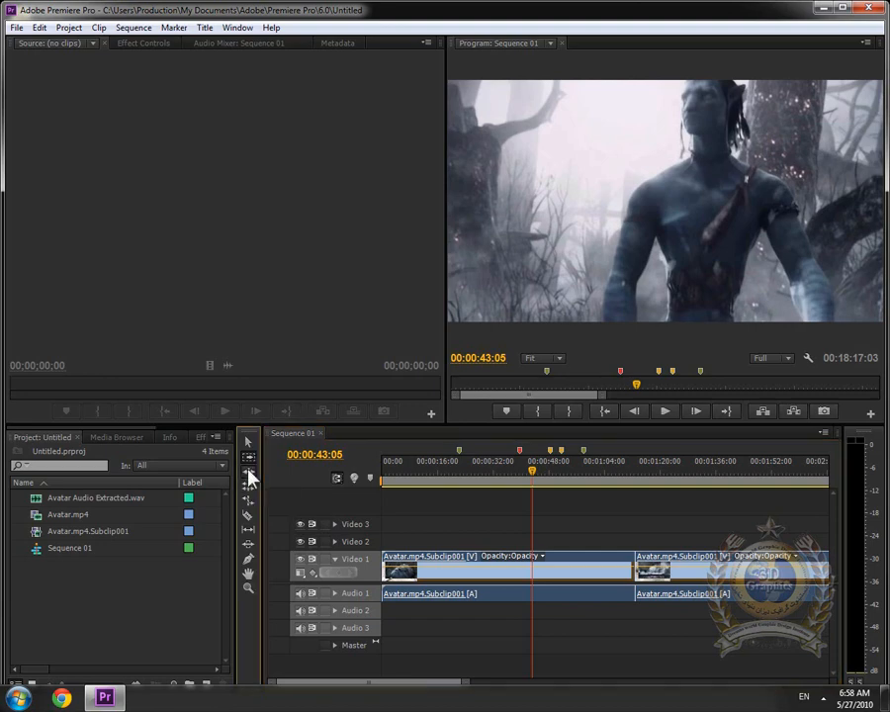
pyautogui.click(628, 566)
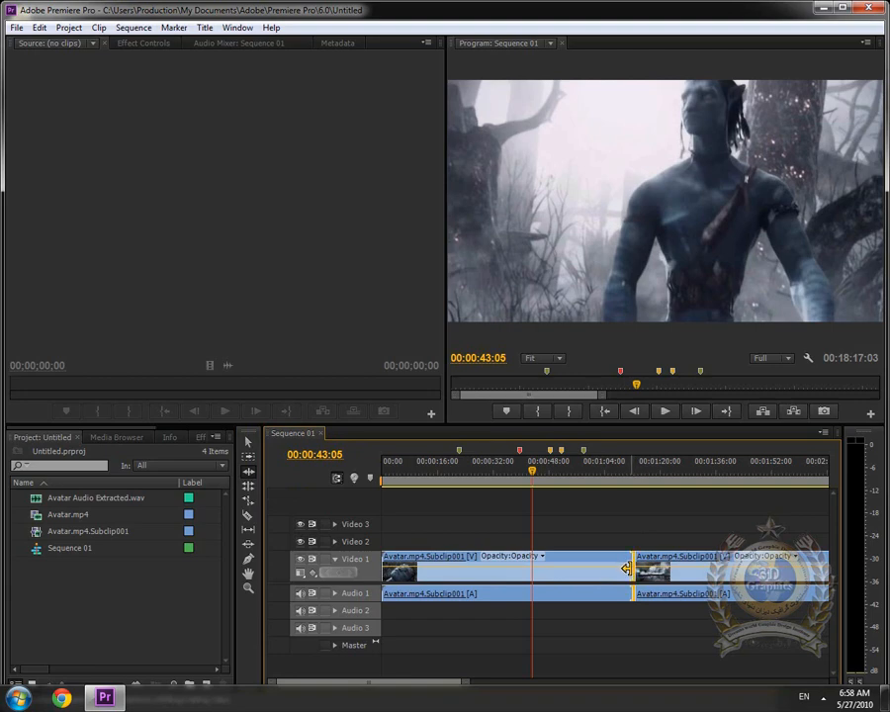
pyautogui.moveTo(628, 568); pyautogui.dragTo(530, 571)
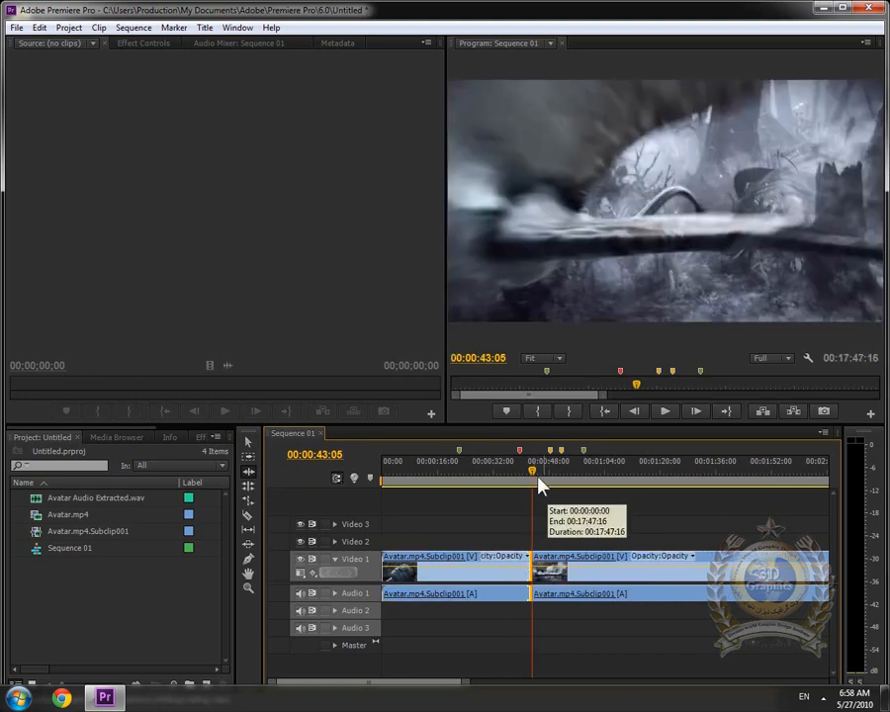
pyautogui.moveTo(532, 471)
pyautogui.mouseDown()
pyautogui.moveTo(519, 477)
pyautogui.moveTo(536, 475)
pyautogui.moveTo(529, 477)
pyautogui.mouseUp()
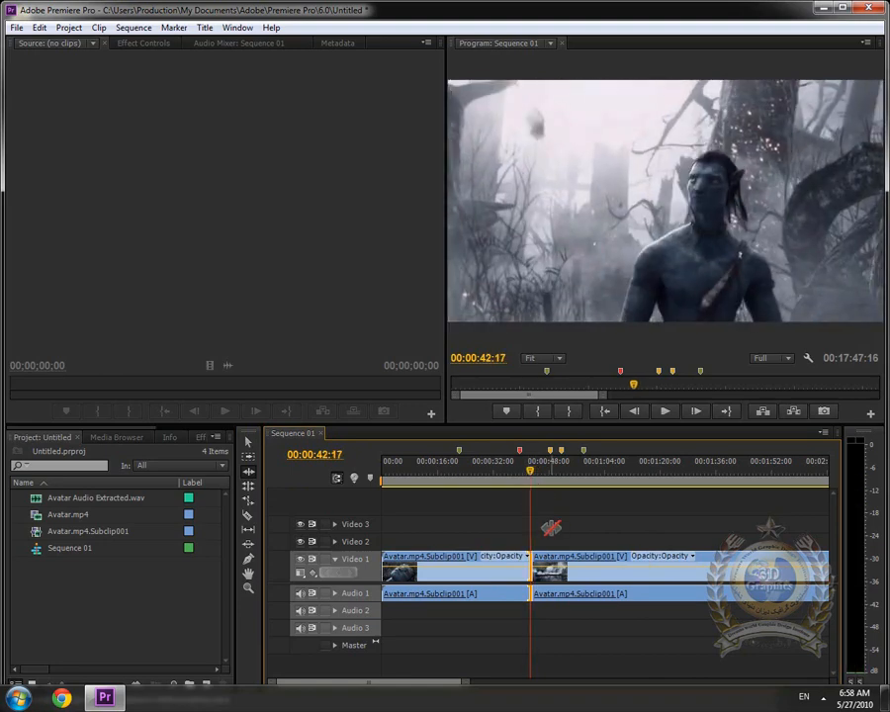
pyautogui.hotkey('ctrl', 'z')
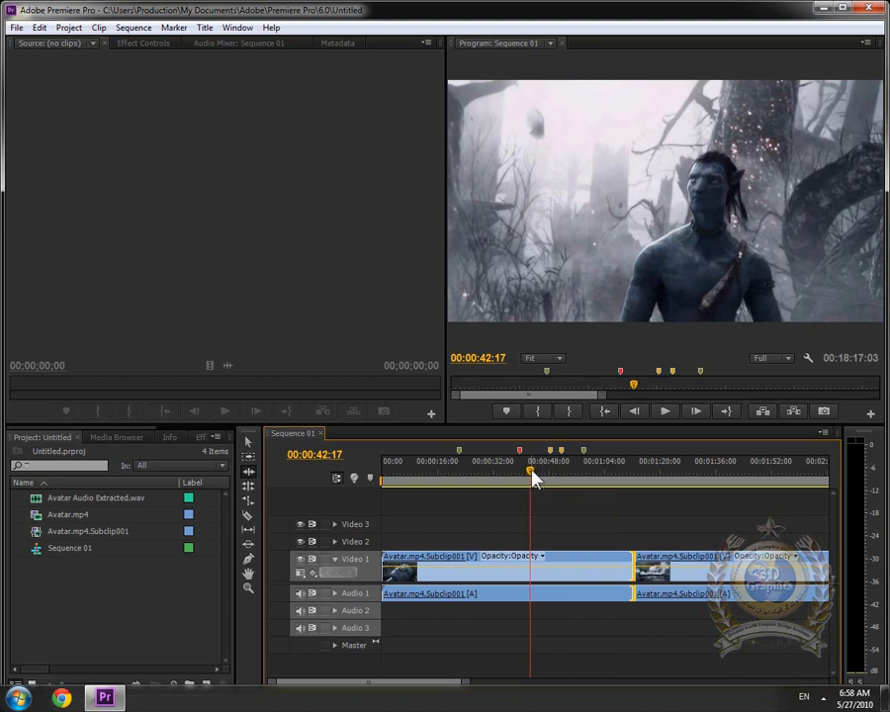
# Try a rolling edit that trims the first clip's start to about 00:00:29:11, scrub through the clip, and undo the trim
pyautogui.moveTo(534, 478); pyautogui.dragTo(620, 473)
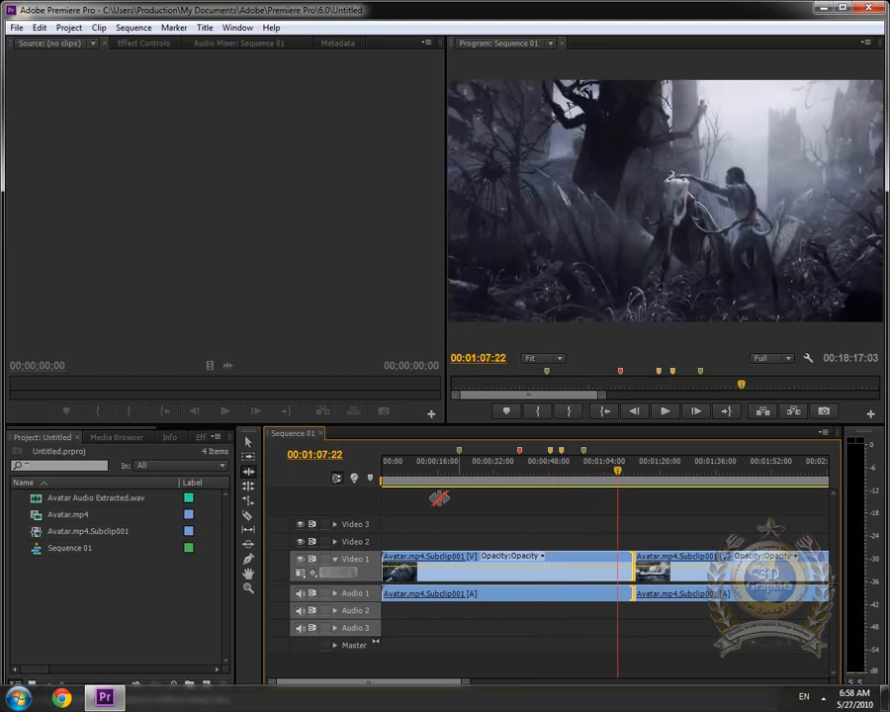
pyautogui.click(247, 487)
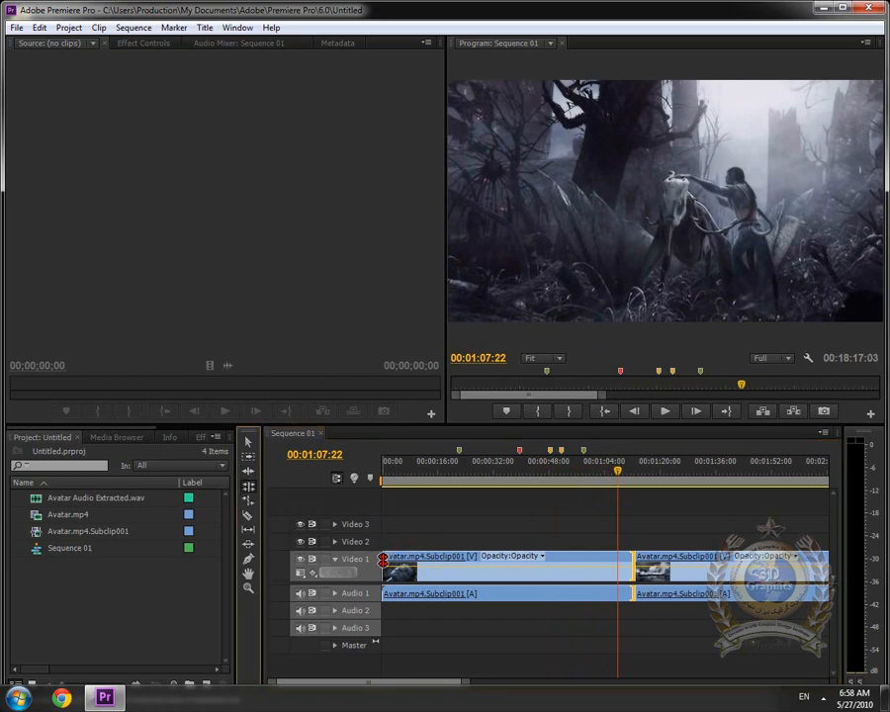
pyautogui.moveTo(384, 561); pyautogui.dragTo(485, 568)
pyautogui.click(482, 472)
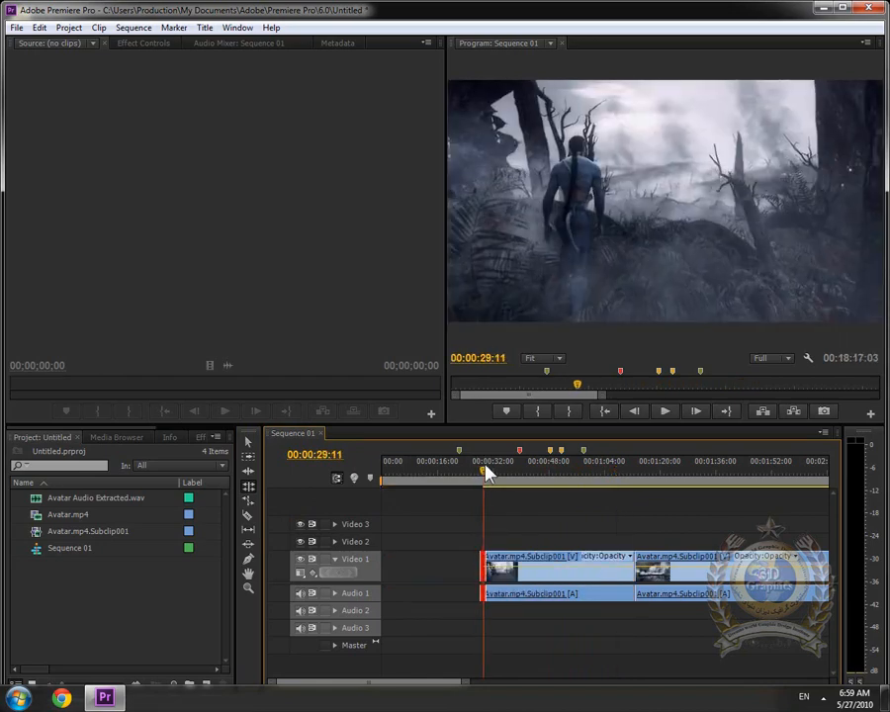
pyautogui.moveTo(486, 471); pyautogui.dragTo(596, 461)
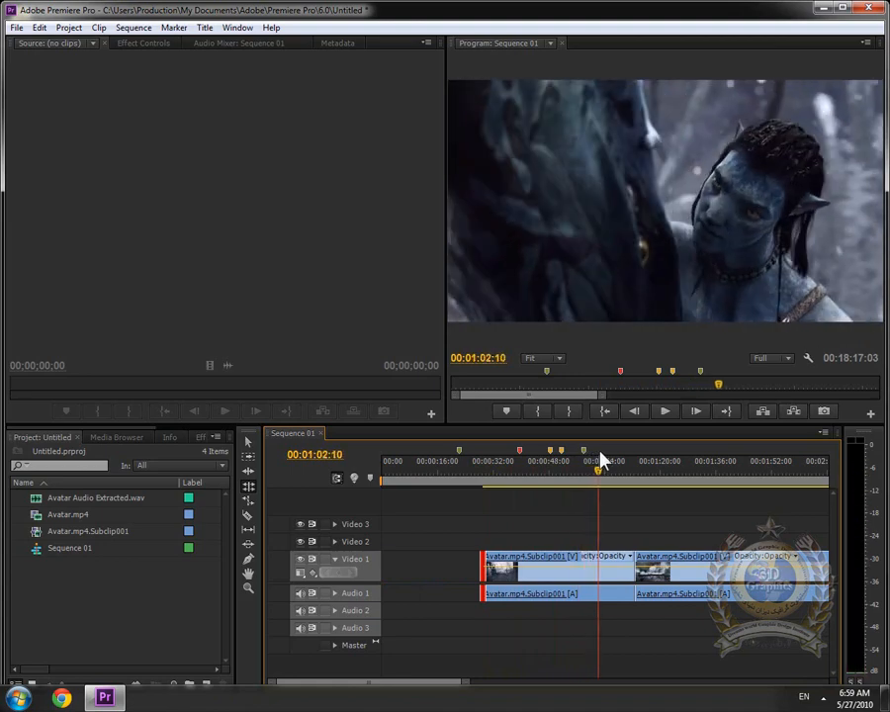
pyautogui.hotkey('ctrl', 'z')
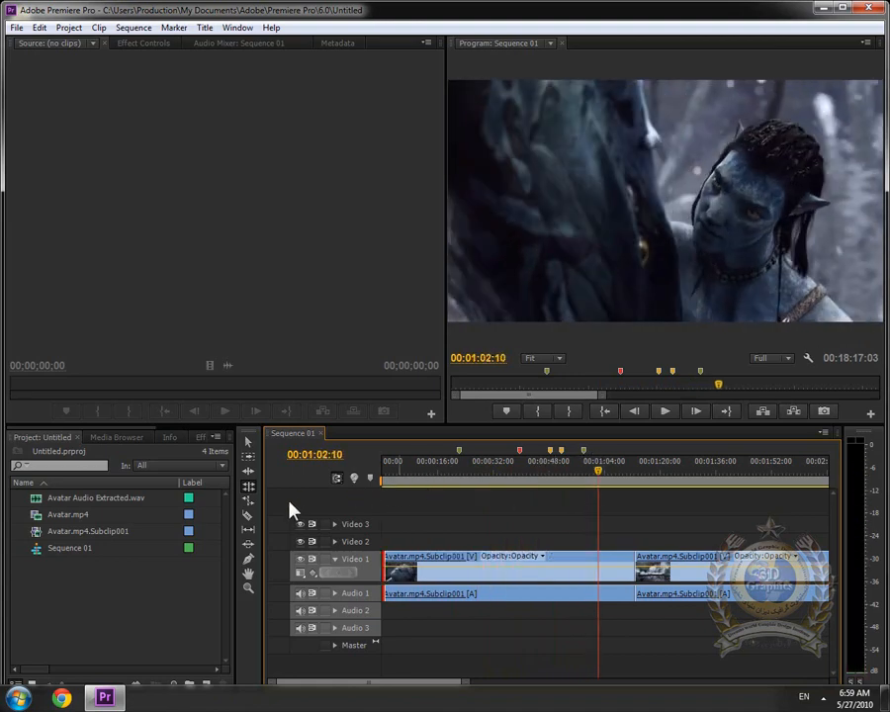
# Play the sequence from its beginning and scrub back across the cut to 00:00:38:23
pyautogui.moveTo(431, 480); pyautogui.dragTo(383, 476)
pyautogui.click(666, 411)
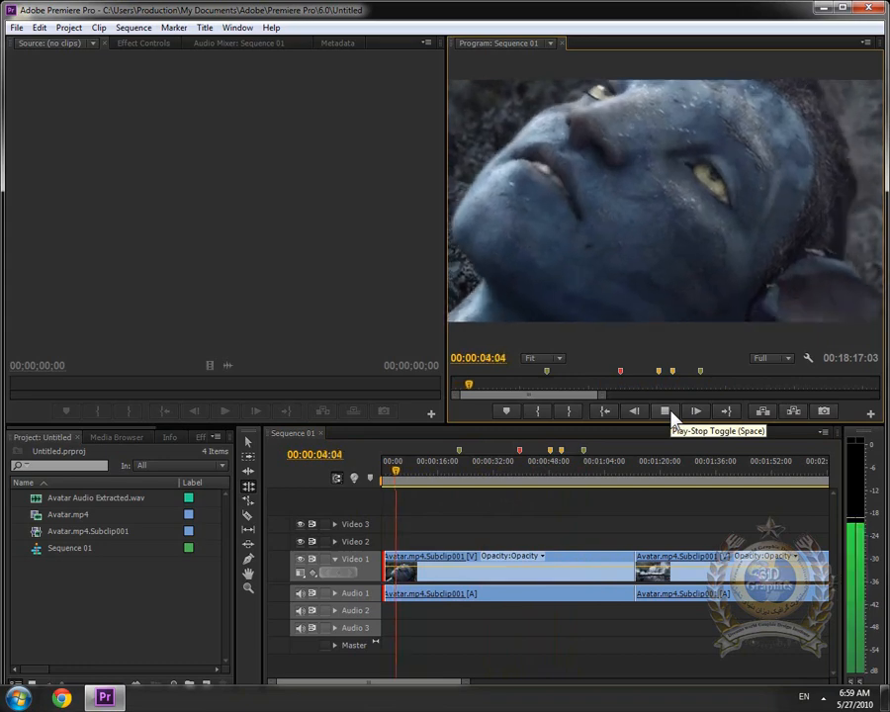
pyautogui.click(661, 473)
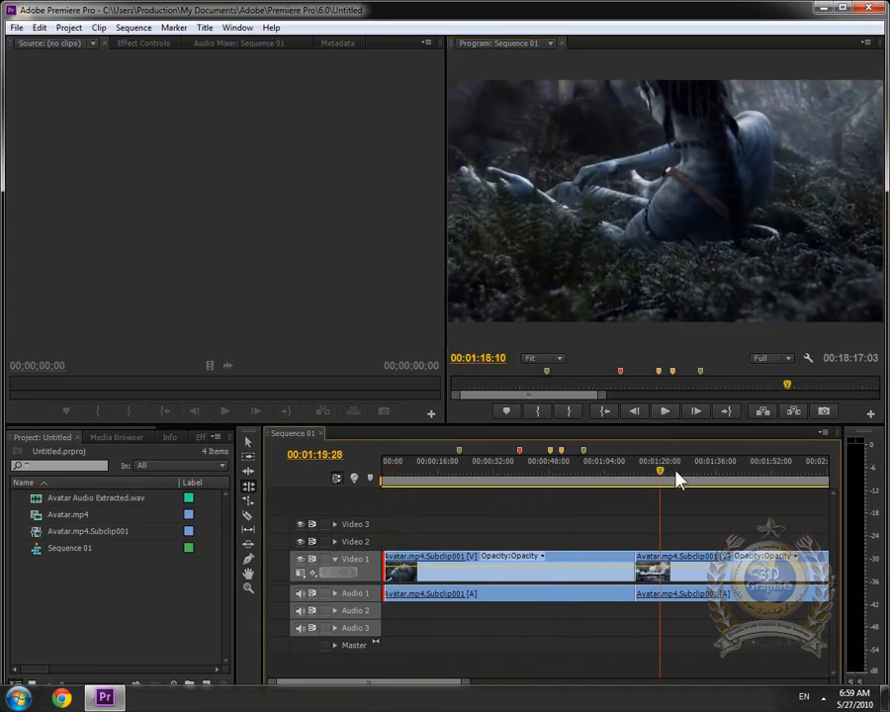
pyautogui.moveTo(679, 479); pyautogui.dragTo(516, 474)
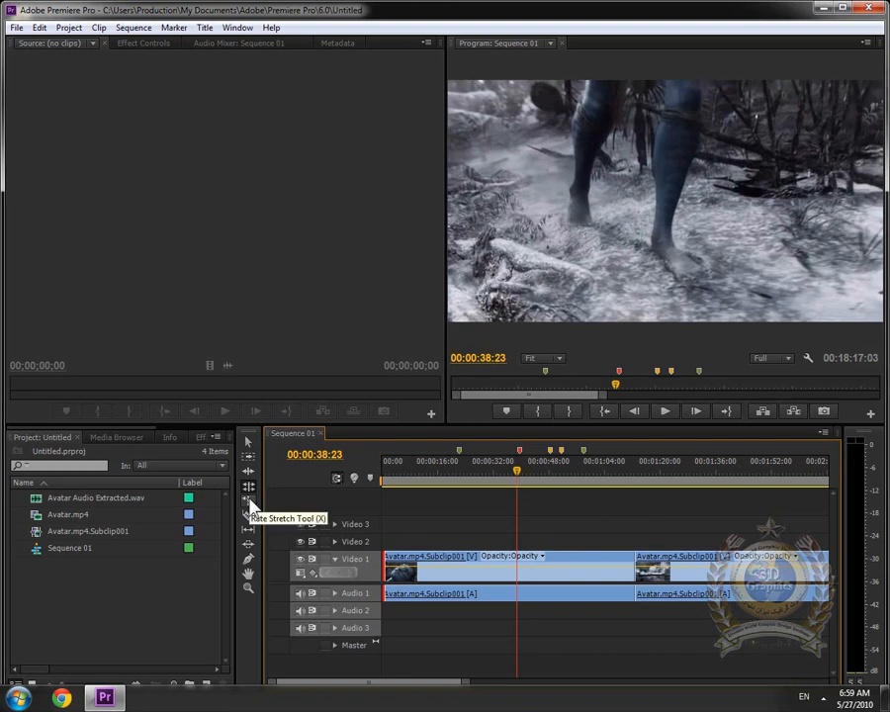
# Shorten the second clip with the Rate Stretch tool to 166.81% speed, giving a sequence length of 00:11:26:24
pyautogui.click(249, 502)
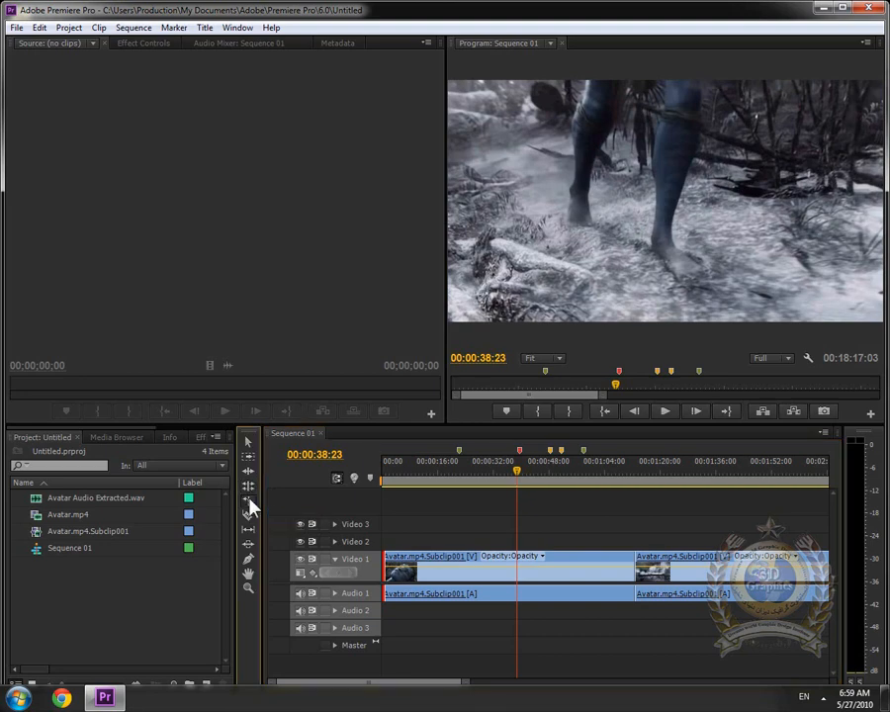
pyautogui.click(626, 567)
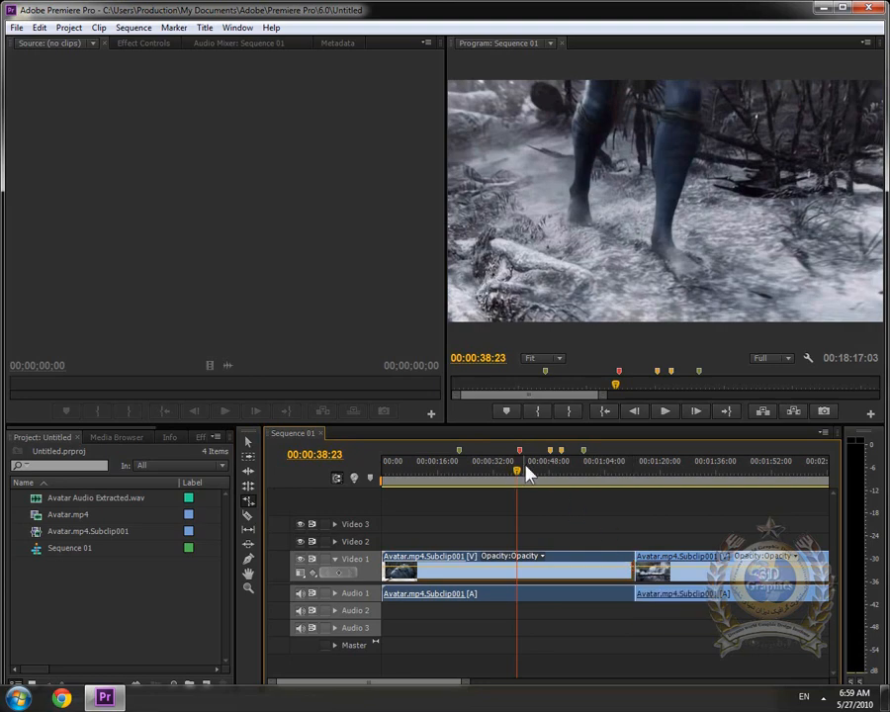
pyautogui.moveTo(529, 475); pyautogui.dragTo(749, 482)
pyautogui.press('-')
pyautogui.press('-')
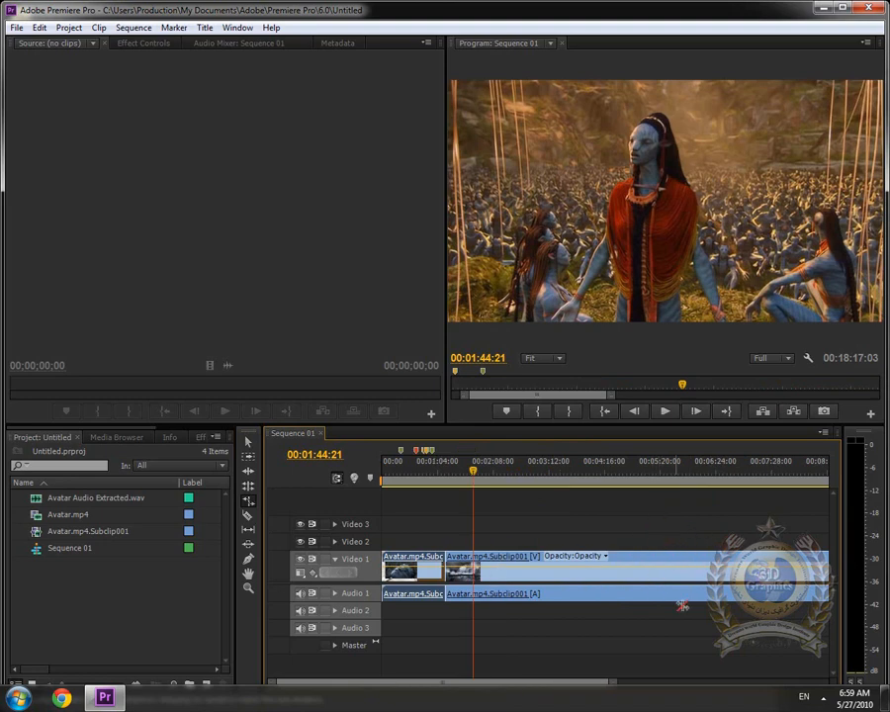
pyautogui.press('h')
pyautogui.moveTo(764, 573); pyautogui.dragTo(710, 584)
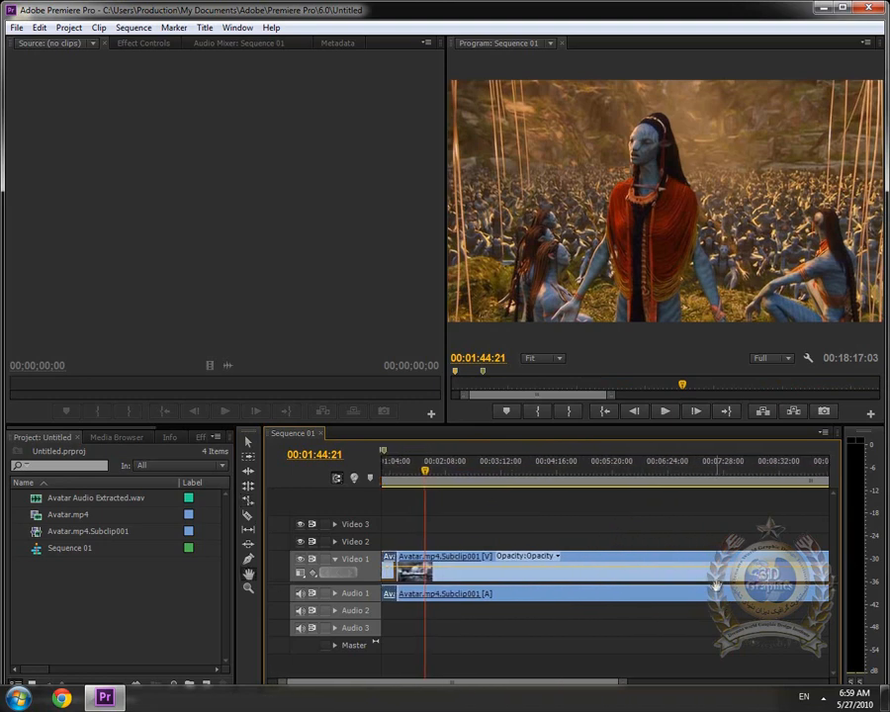
pyautogui.press('-')
pyautogui.press('-')
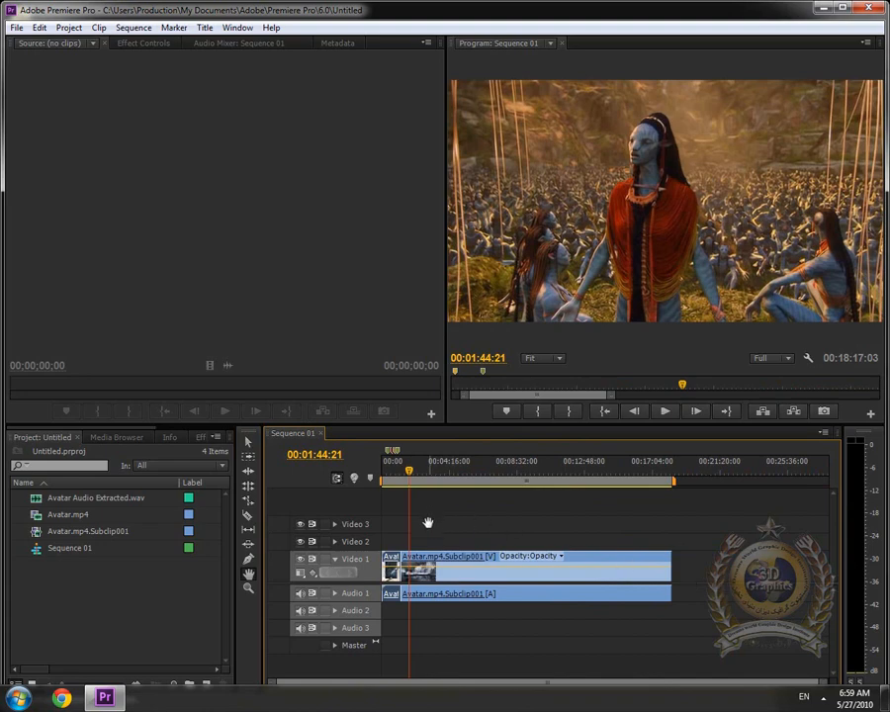
pyautogui.click(249, 501)
pyautogui.click(615, 577)
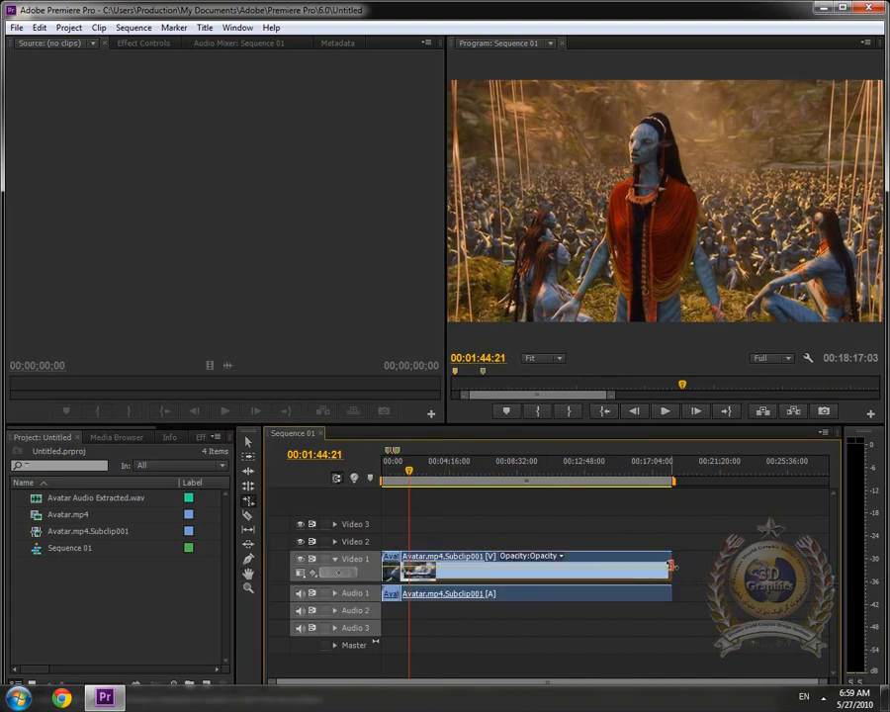
pyautogui.moveTo(666, 565); pyautogui.dragTo(563, 573)
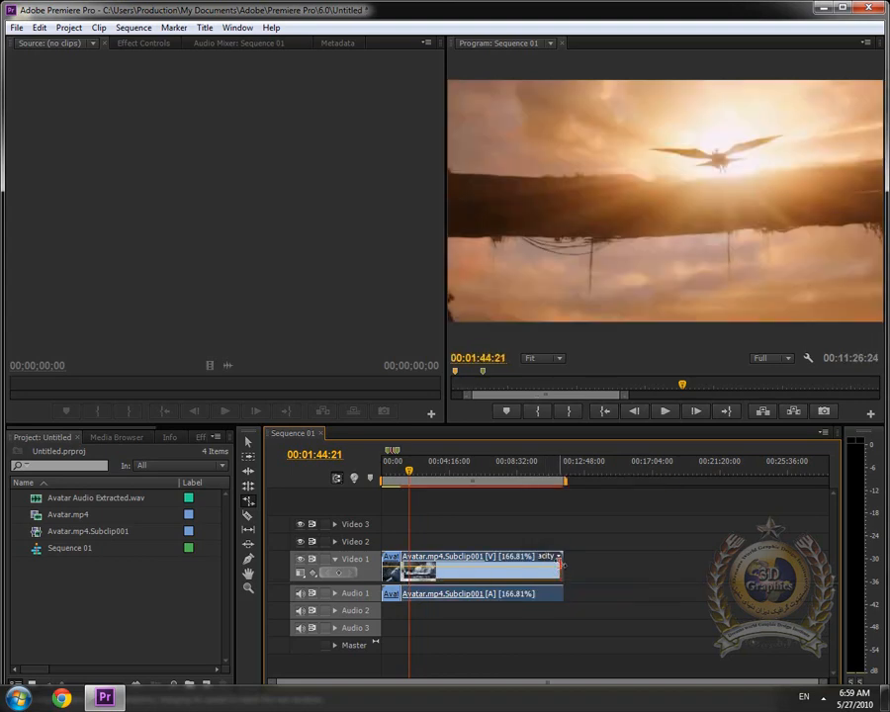
# Preview the sped-up second clip, undo the rate stretch, and play the clip again at its original speed
pyautogui.click(666, 411)
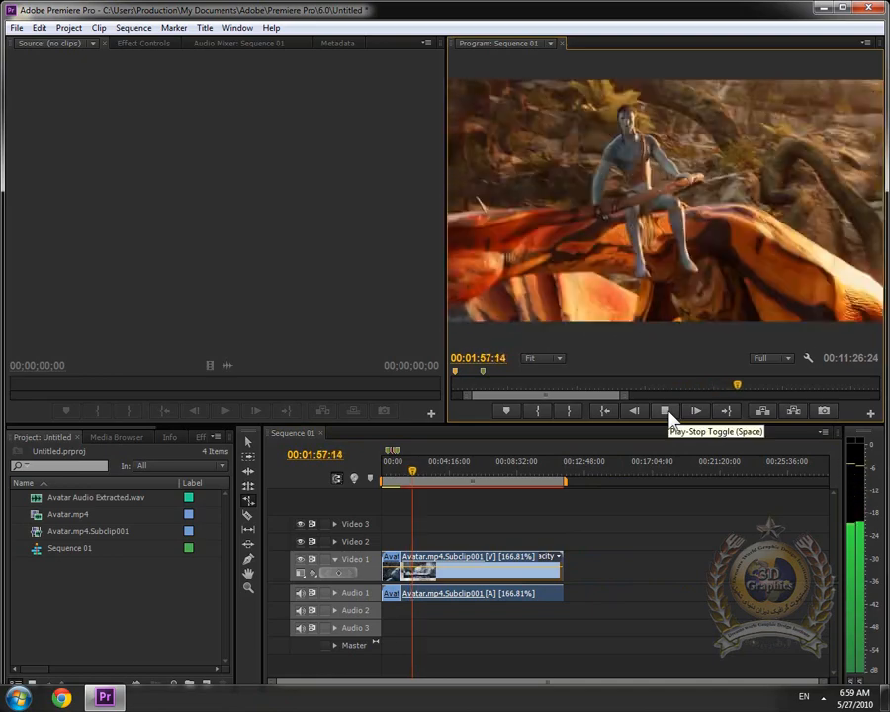
pyautogui.click(668, 415)
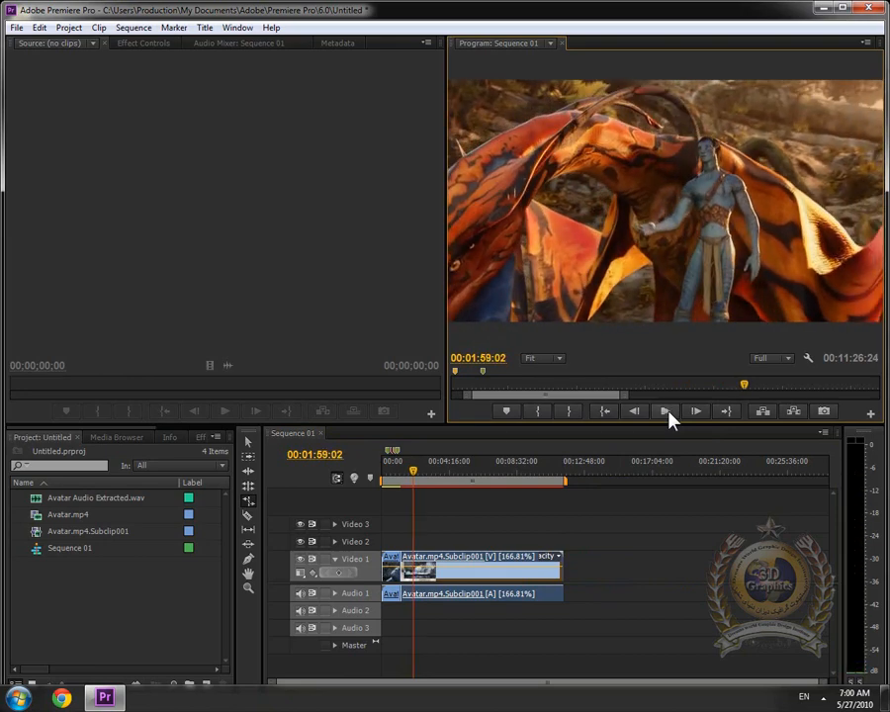
pyautogui.hotkey('ctrl', 'z')
pyautogui.click(666, 411)
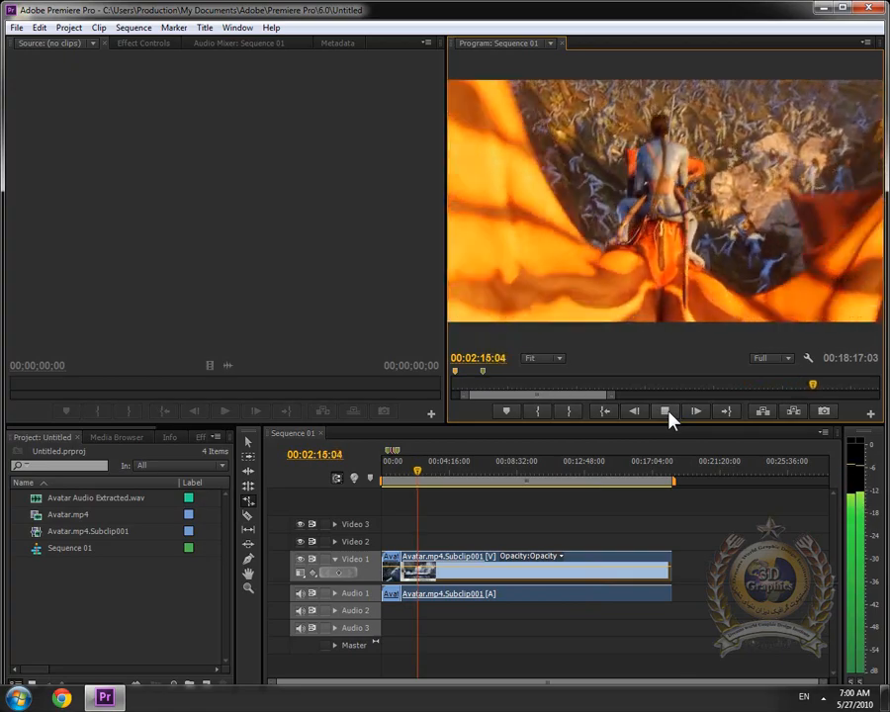
pyautogui.click(667, 416)
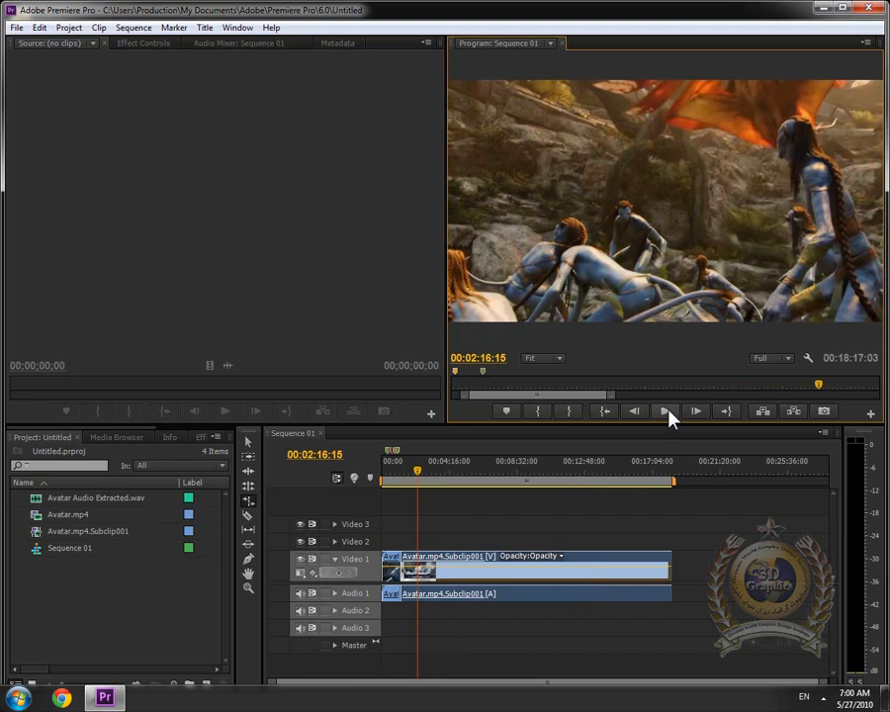
# Split the second clip at five places along its length with the Razor tool
pyautogui.click(250, 523)
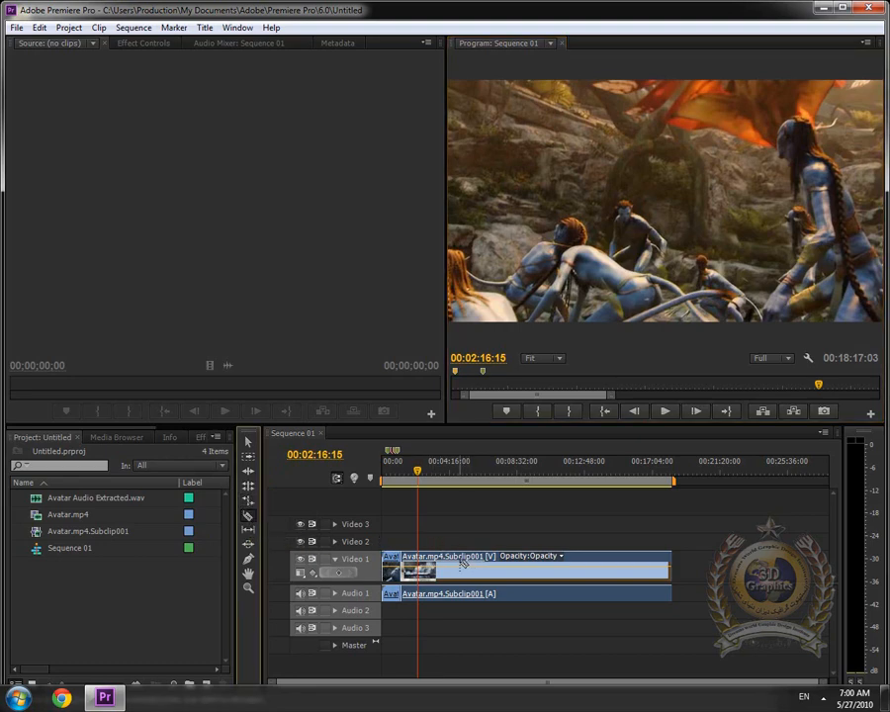
pyautogui.click(644, 572)
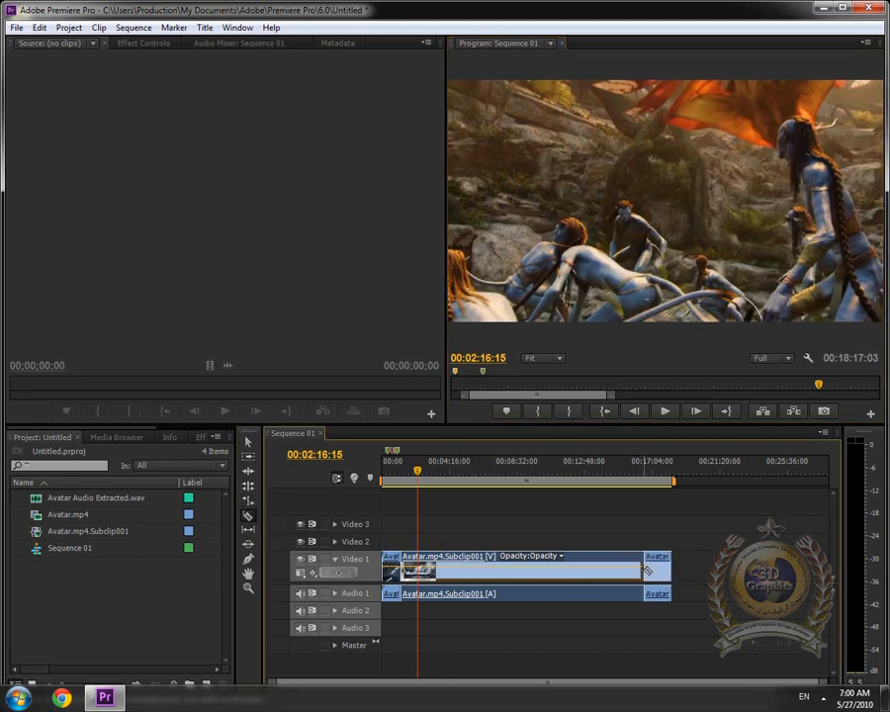
pyautogui.click(585, 571)
pyautogui.click(531, 572)
pyautogui.click(490, 571)
pyautogui.click(444, 572)
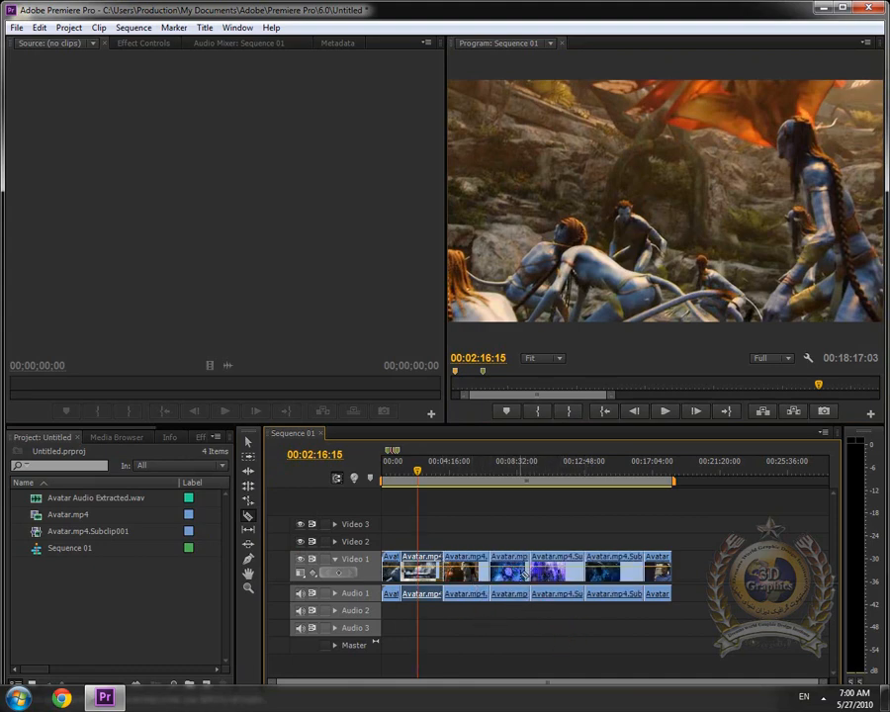
# Undo all five razor cuts on the second clip and move the playhead to 00:00:39:14
pyautogui.hotkey('ctrl', 'z')
pyautogui.hotkey('ctrl', 'z')
pyautogui.hotkey('ctrl', 'z')
pyautogui.hotkey('ctrl', 'z')
pyautogui.hotkey('ctrl', 'z')
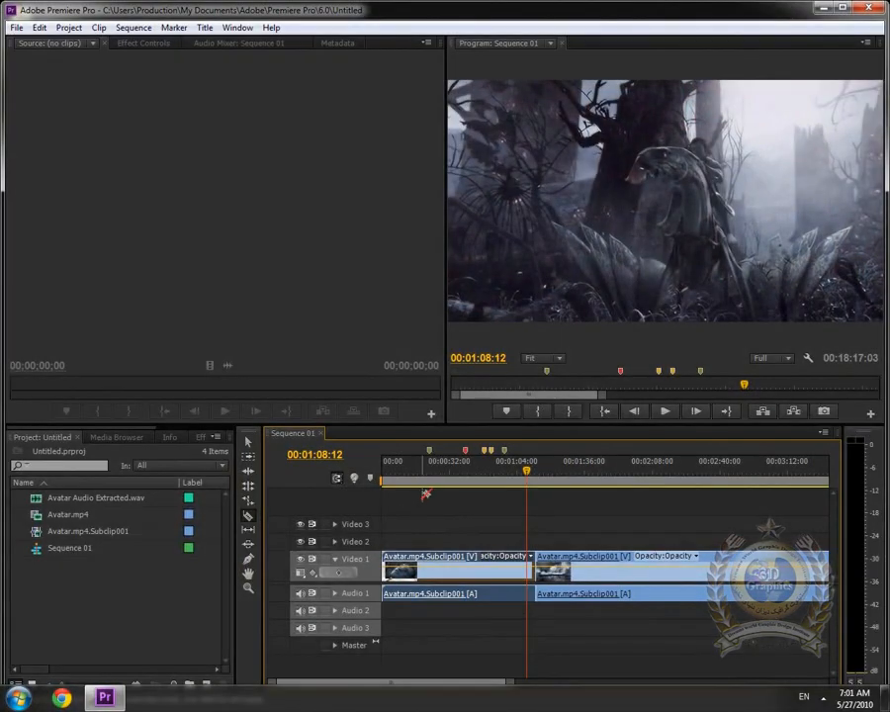
pyautogui.moveTo(426, 494); pyautogui.dragTo(470, 497)
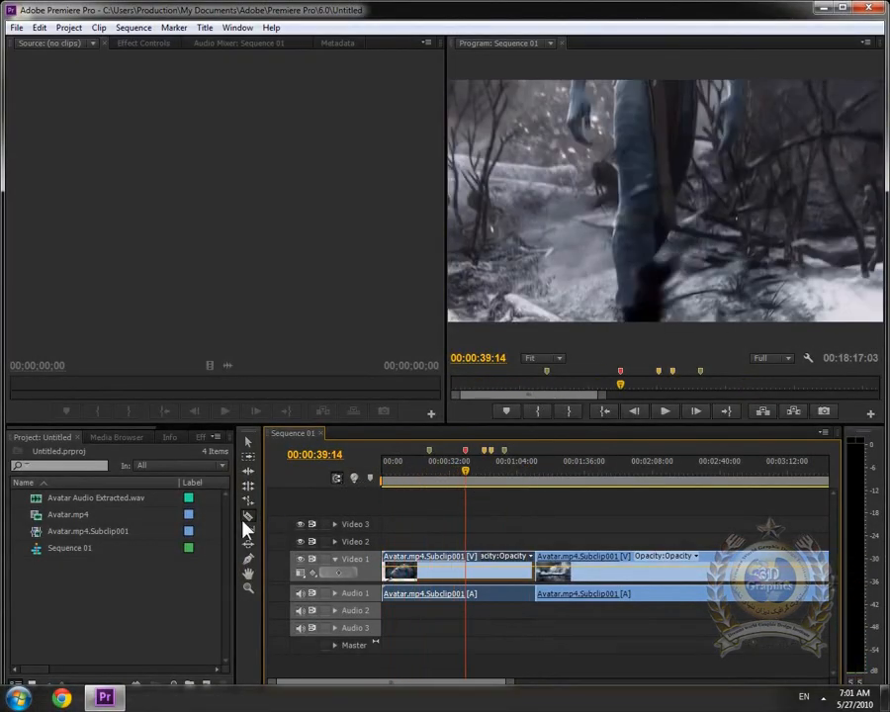
# Slip the first clip's footage by about -11 seconds with the Slip tool, keeping its place and length in the sequence
pyautogui.click(249, 531)
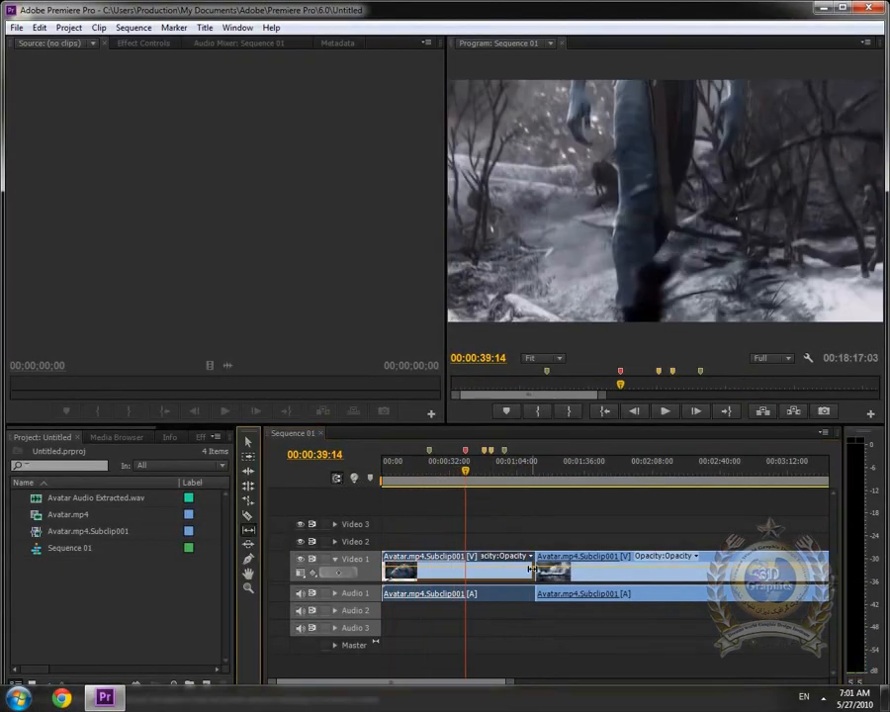
pyautogui.moveTo(531, 570); pyautogui.dragTo(508, 573)
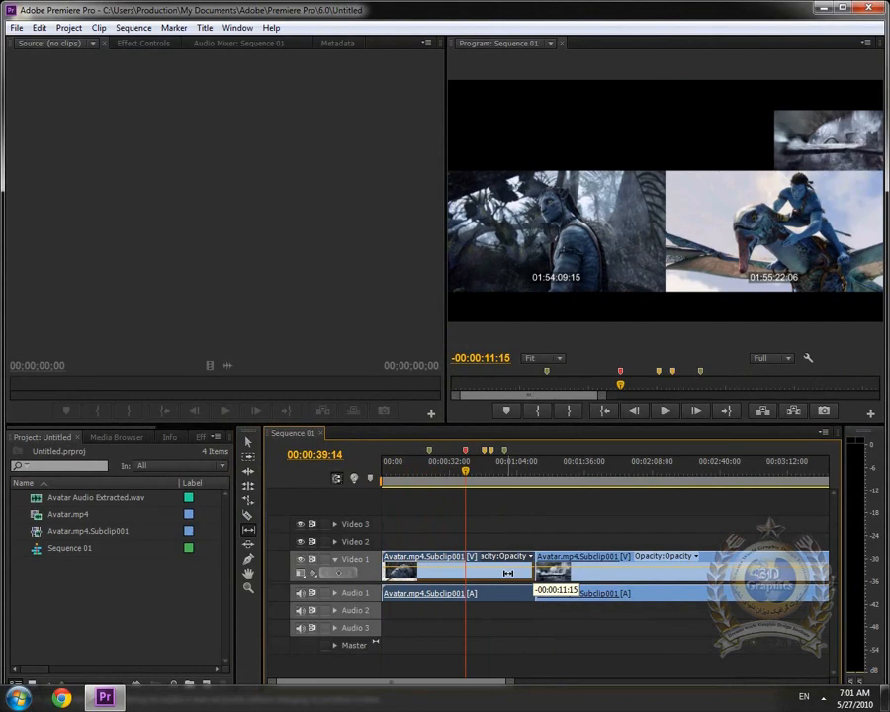
pyautogui.moveTo(507, 573); pyautogui.dragTo(511, 572)
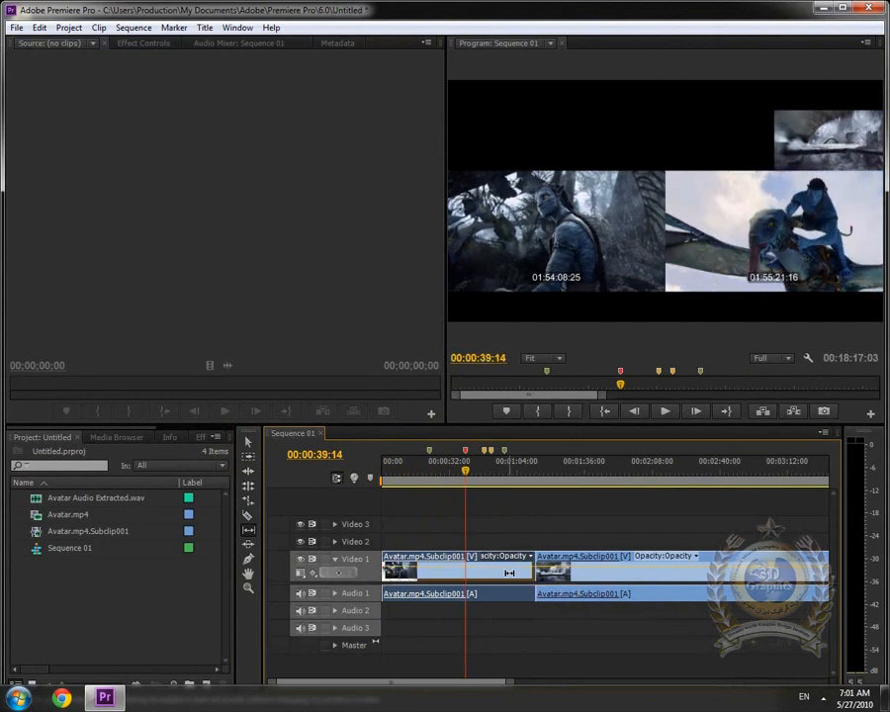
# Play the slipped first clip from its start and again from 00:00:59:05, and undo the slip
pyautogui.moveTo(473, 482); pyautogui.dragTo(370, 489)
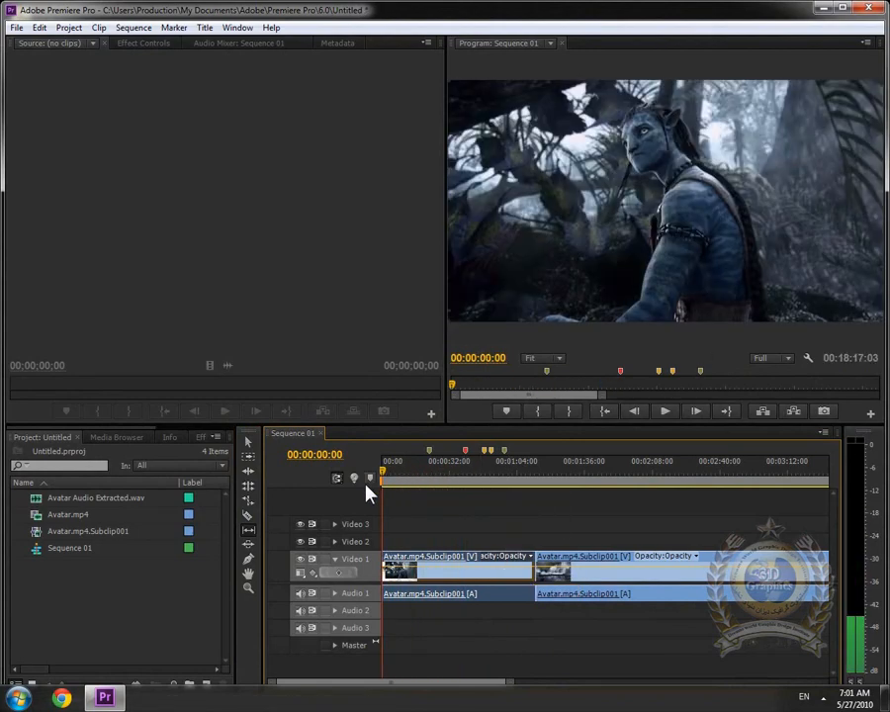
pyautogui.click(665, 411)
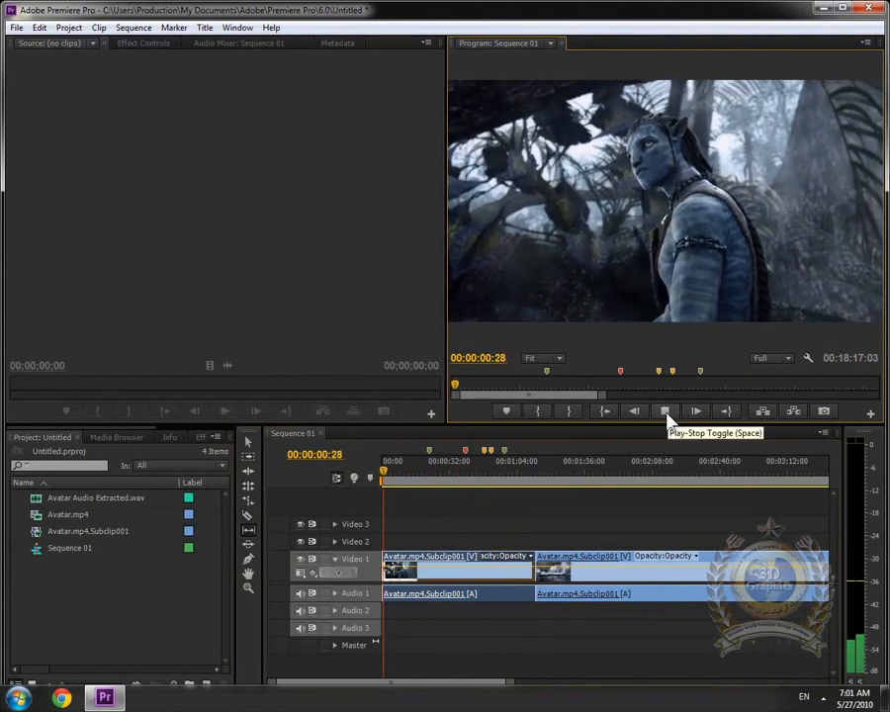
pyautogui.click(669, 411)
pyautogui.moveTo(527, 471)
pyautogui.mouseDown()
pyautogui.moveTo(535, 472)
pyautogui.moveTo(510, 477)
pyautogui.mouseUp()
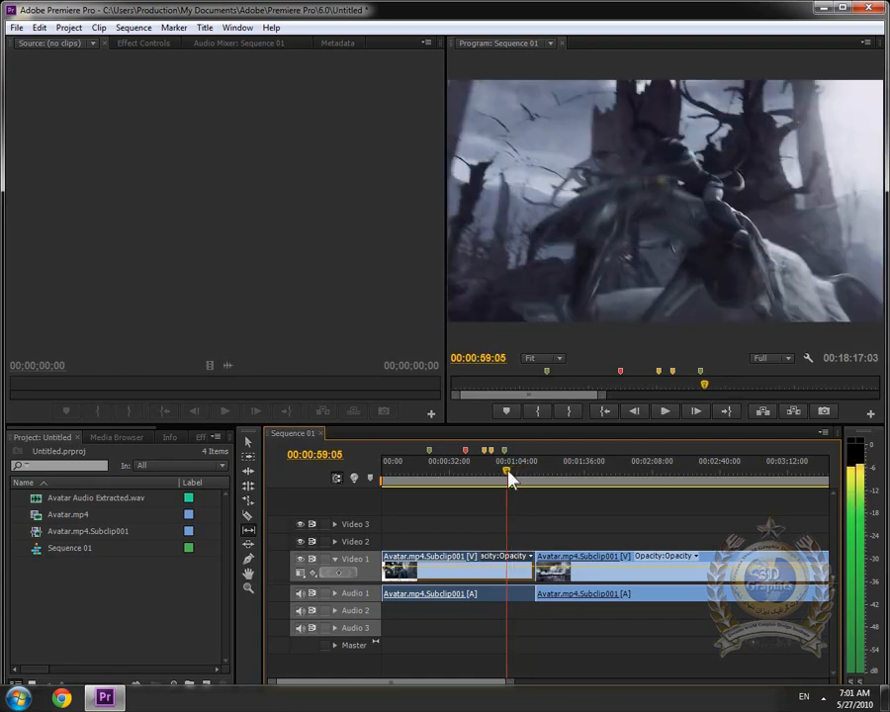
pyautogui.click(665, 413)
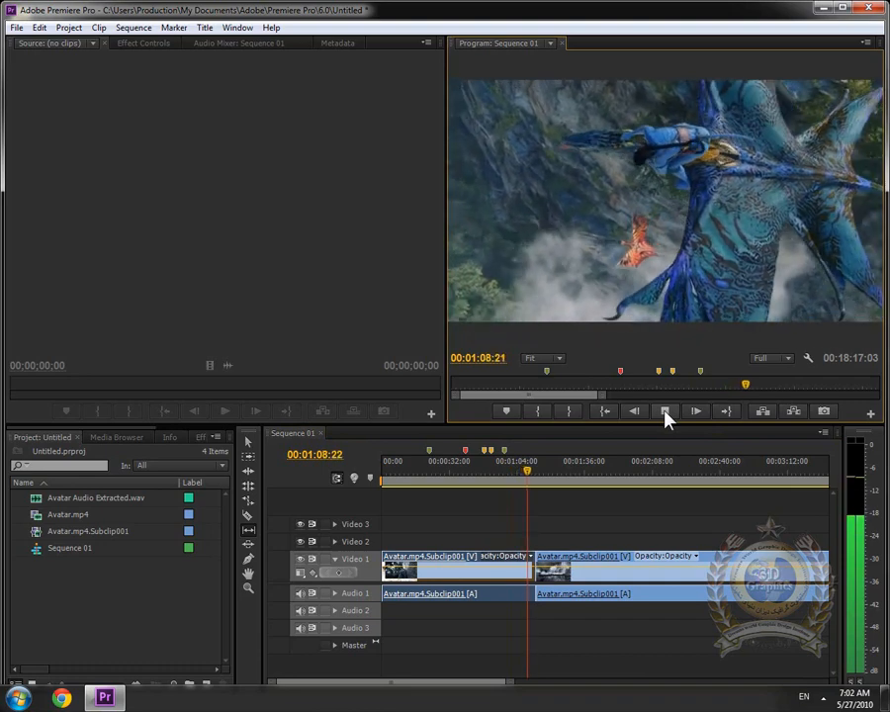
pyautogui.click(666, 414)
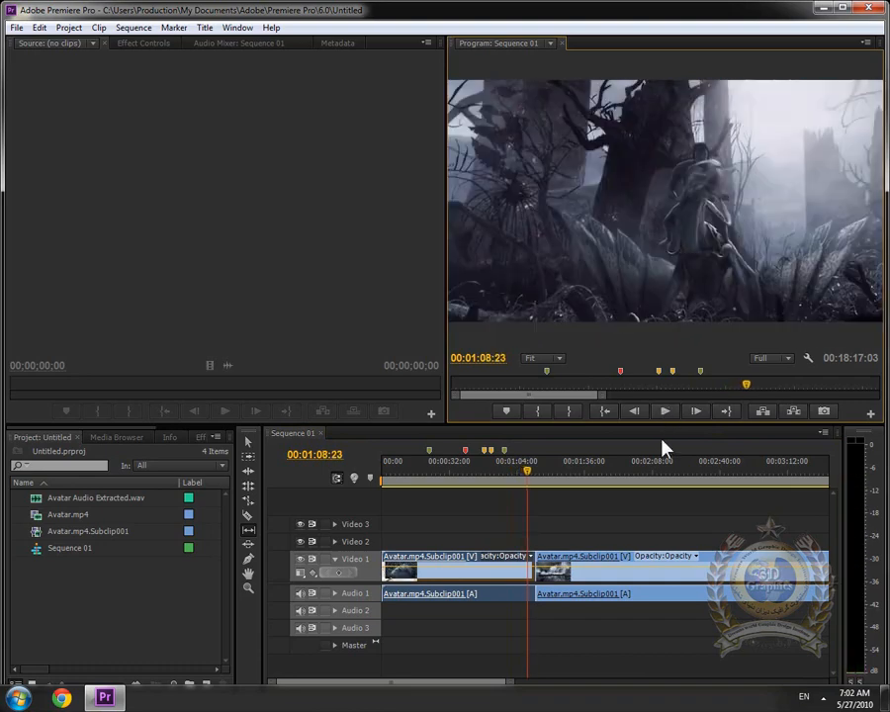
# Activate the Slide tool and split the second clip at the playhead, placed at 00:02:54:08
pyautogui.moveTo(551, 479)
pyautogui.mouseDown()
pyautogui.moveTo(427, 487)
pyautogui.moveTo(362, 478)
pyautogui.moveTo(551, 491)
pyautogui.moveTo(534, 491)
pyautogui.moveTo(541, 494)
pyautogui.mouseUp()
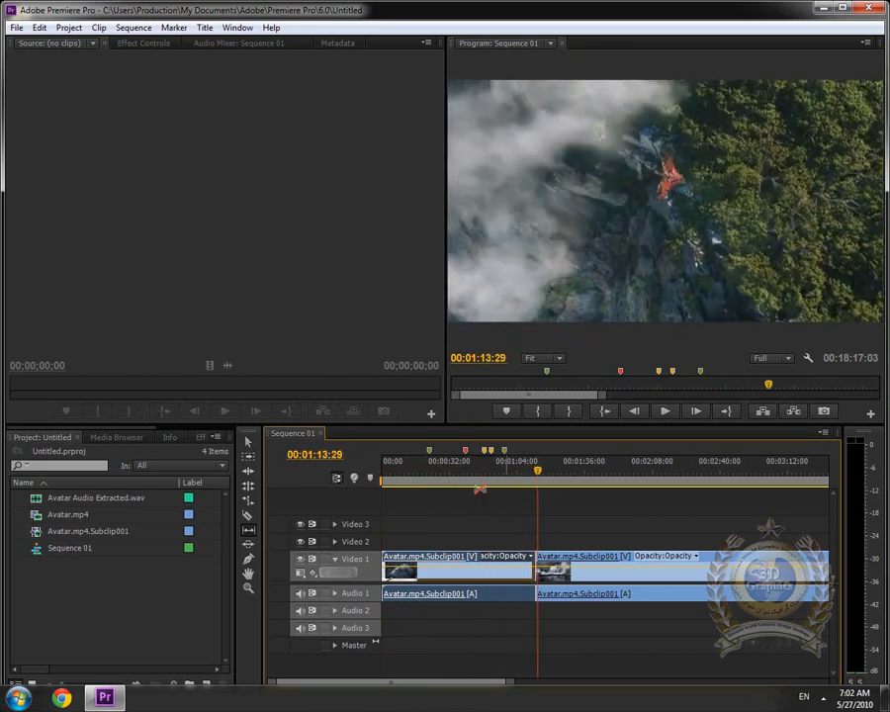
pyautogui.click(248, 550)
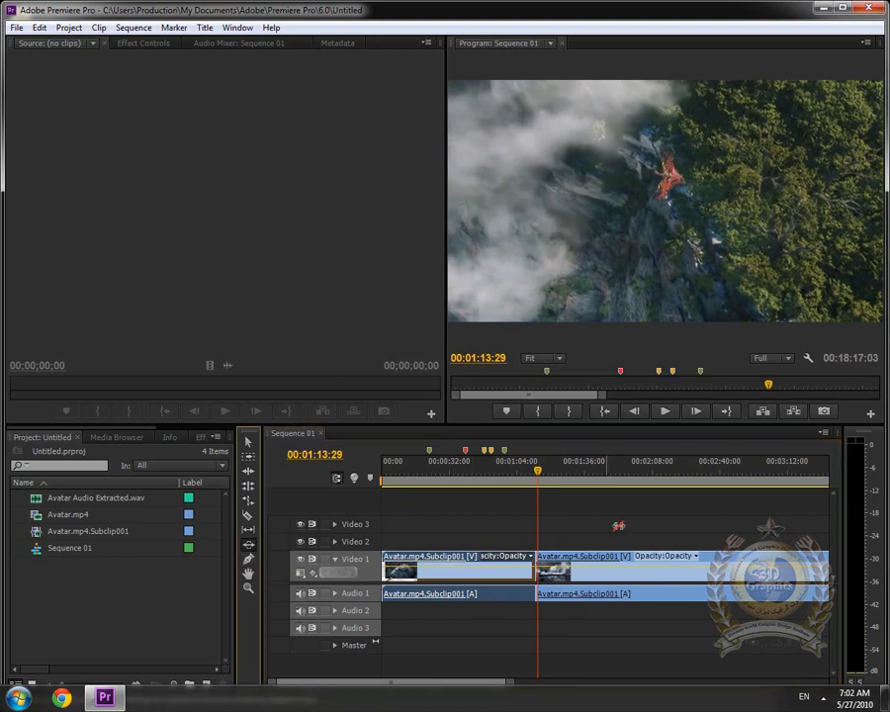
pyautogui.moveTo(745, 472)
pyautogui.mouseDown()
pyautogui.moveTo(760, 471)
pyautogui.moveTo(752, 476)
pyautogui.mouseUp()
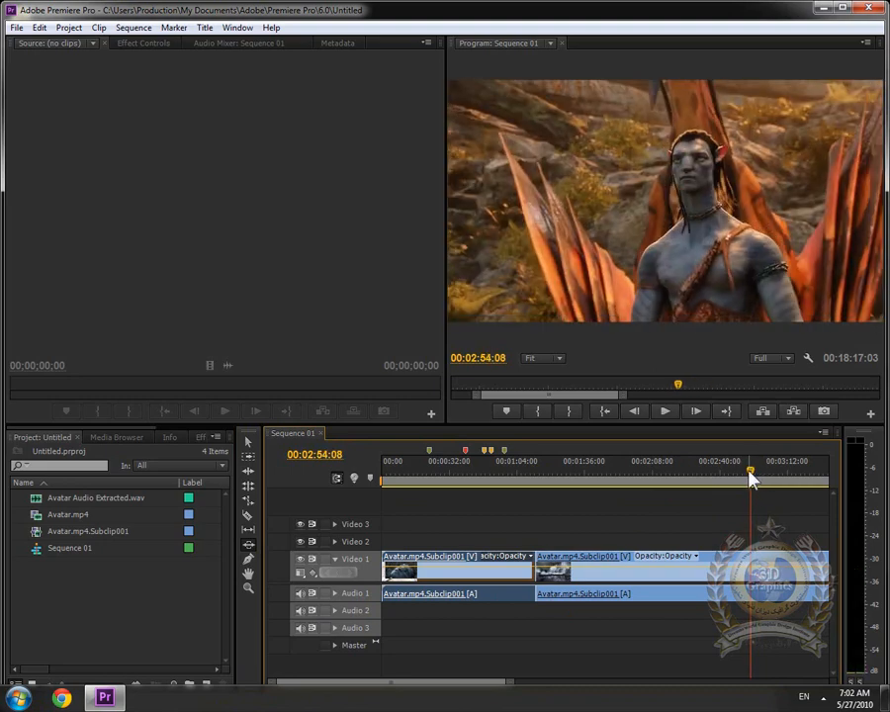
pyautogui.hotkey('ctrl', 'k')
# Slide the middle clip earlier over the end of the first clip, check the frame at 00:00:56:26, and undo the slide
pyautogui.click(742, 562)
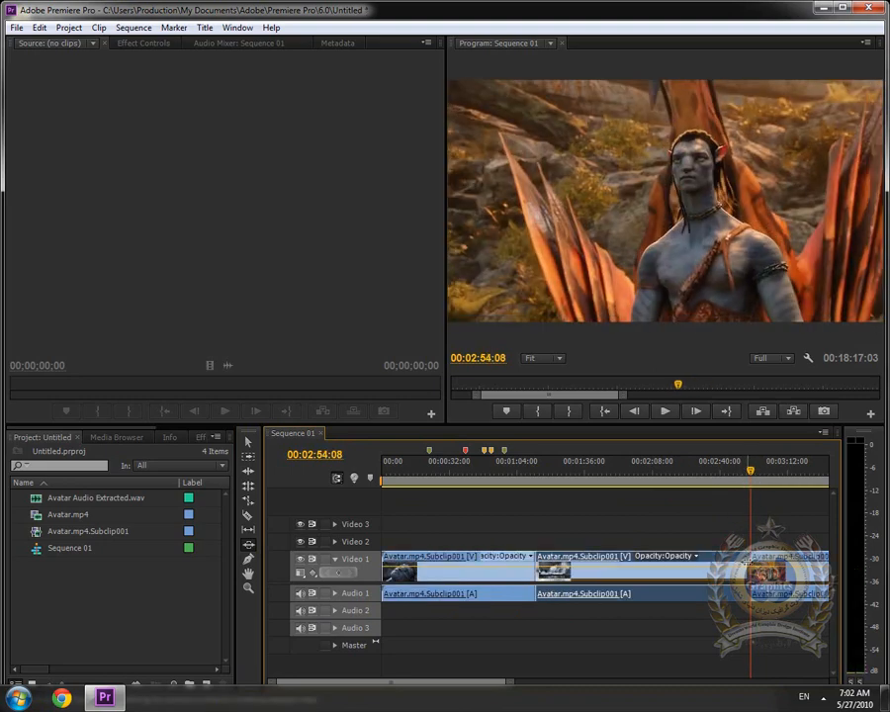
pyautogui.moveTo(744, 562); pyautogui.dragTo(697, 560)
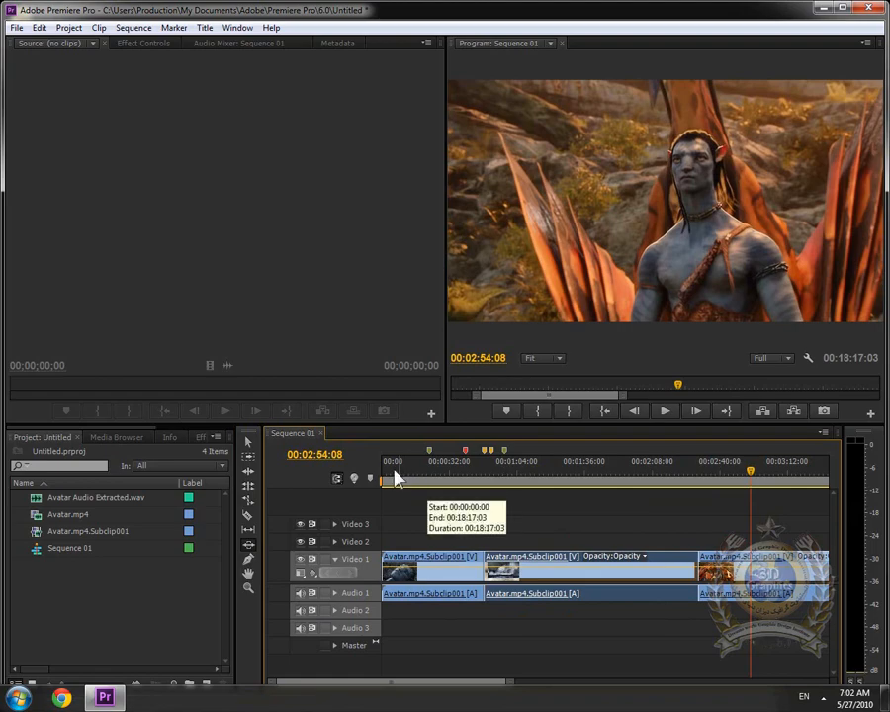
pyautogui.moveTo(387, 479); pyautogui.dragTo(504, 477)
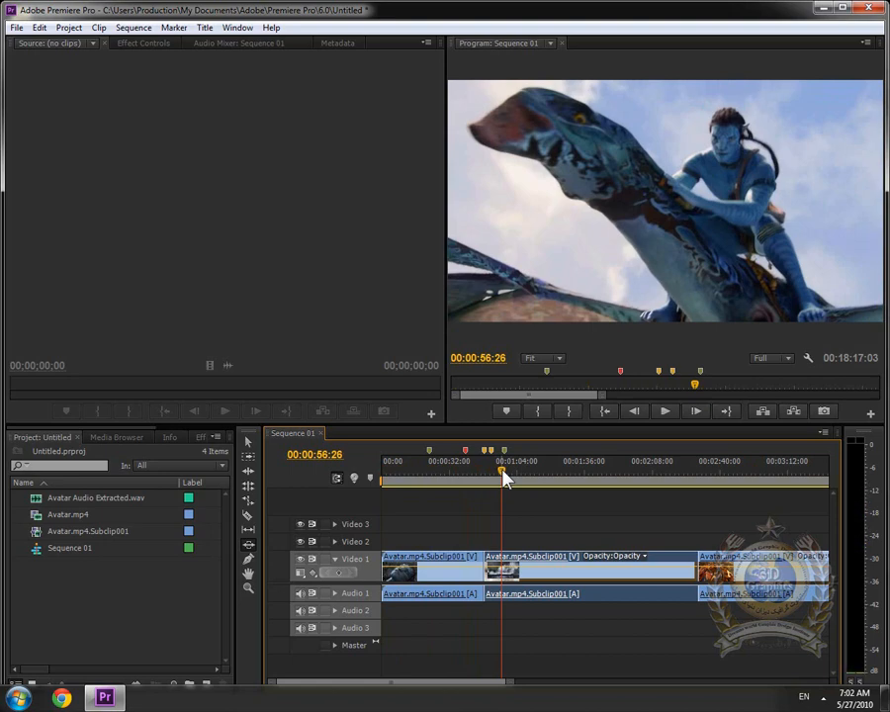
pyautogui.hotkey('ctrl', 'z')
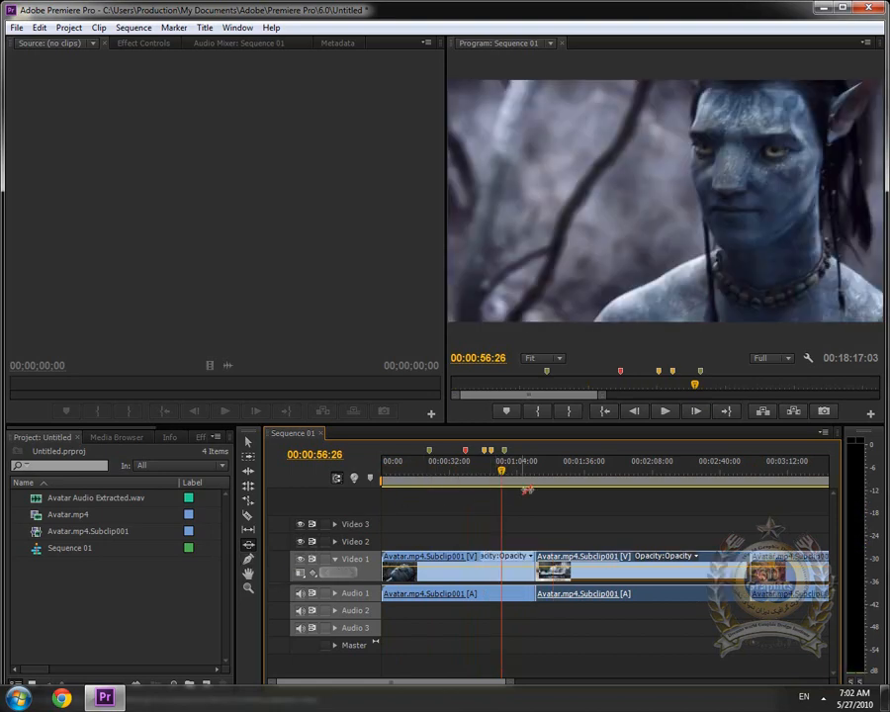
# Split the first clip at 00:00:48:20 and keyframe an opacity fade-down at the end of its first part
pyautogui.moveTo(503, 477); pyautogui.dragTo(485, 491)
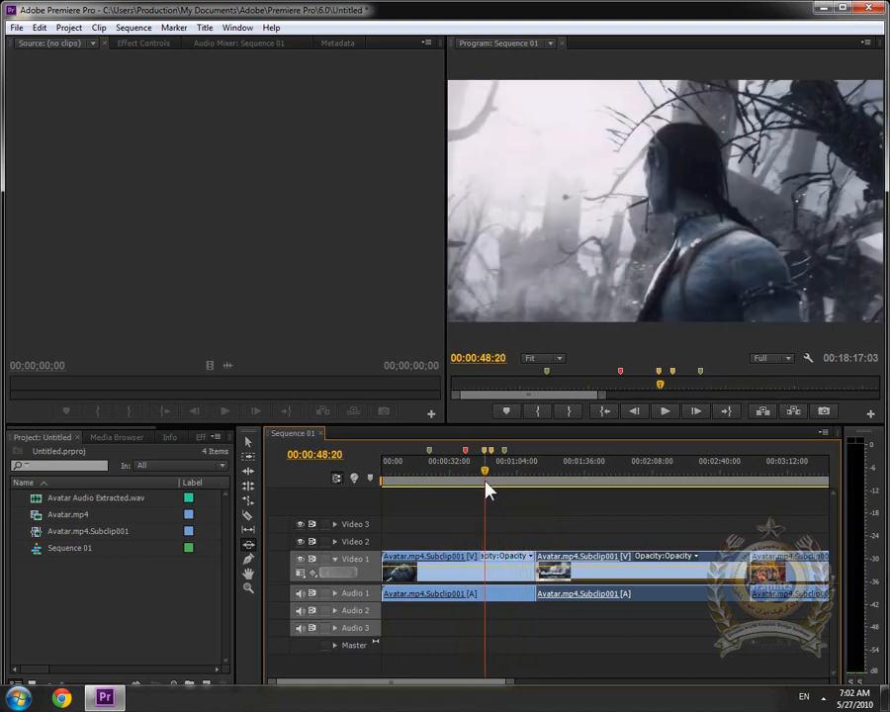
pyautogui.click(485, 571)
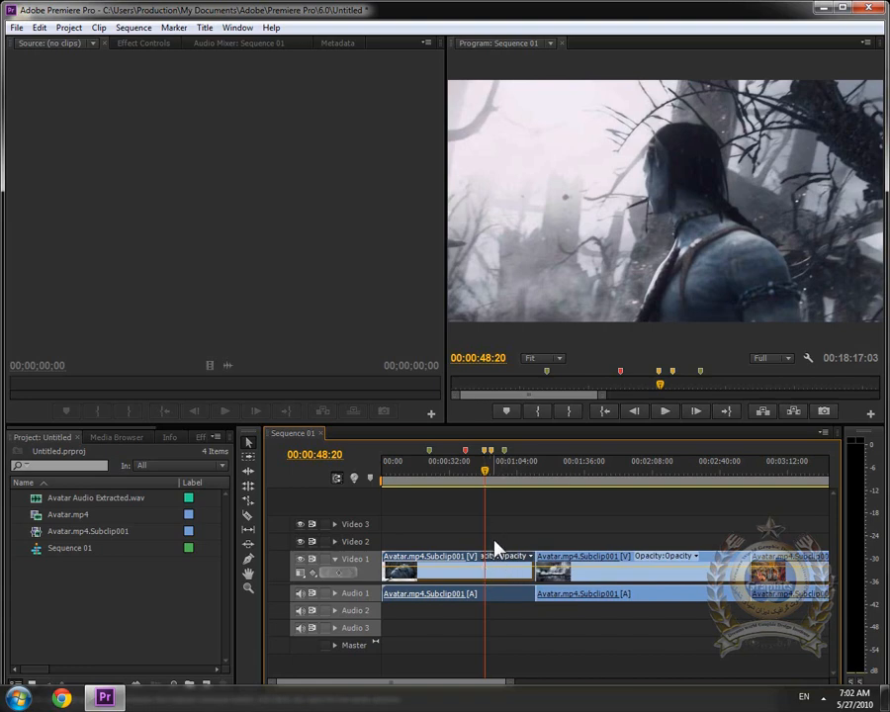
pyautogui.hotkey('ctrl', 'k')
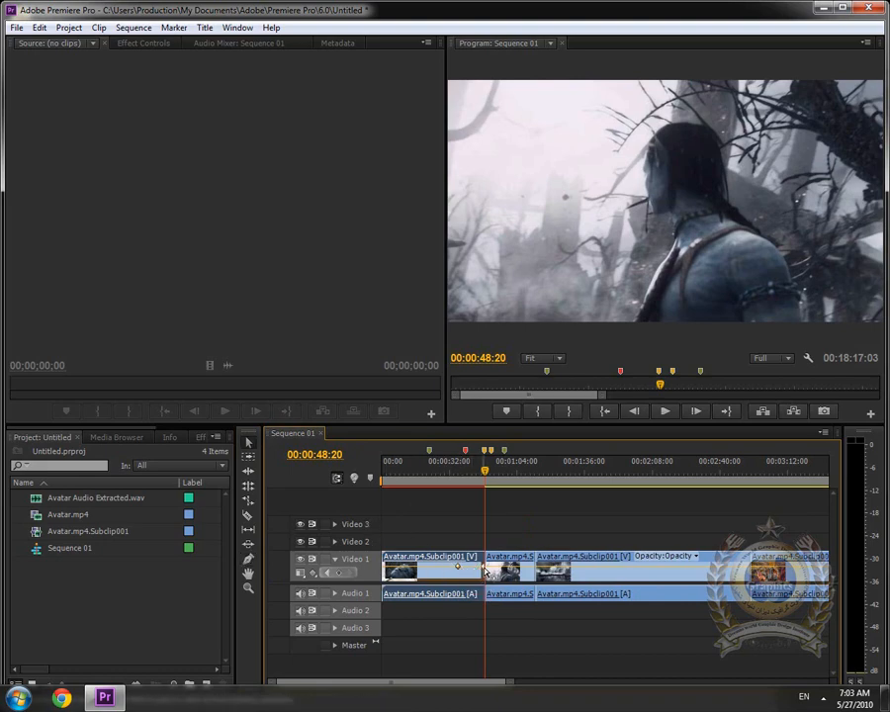
# Play the first clip from around 00:00:27:28 and on through the opacity fade and the cut that follows
pyautogui.moveTo(483, 475); pyautogui.dragTo(443, 482)
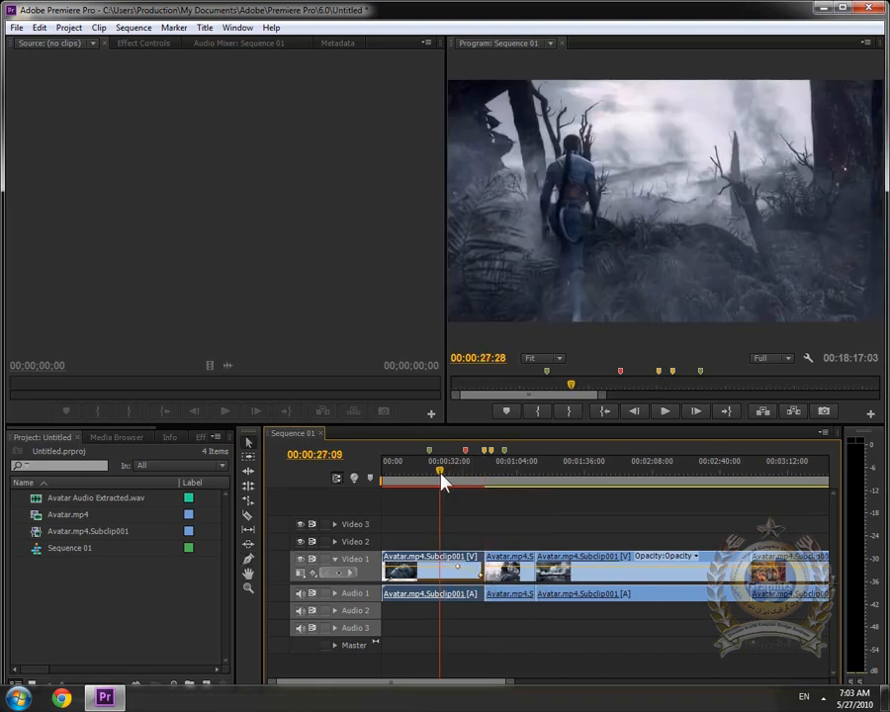
pyautogui.click(666, 411)
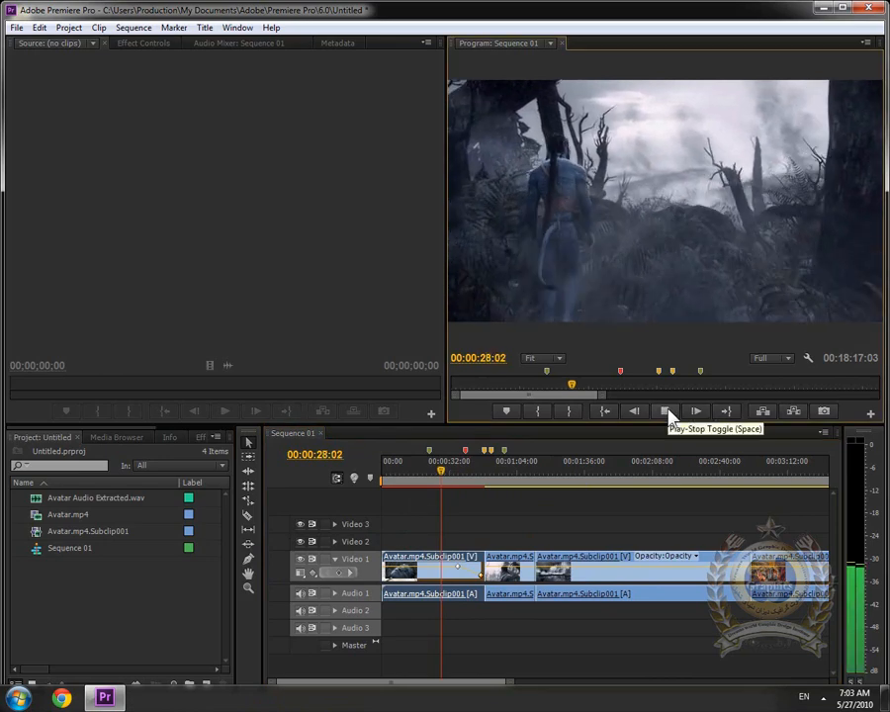
pyautogui.click(667, 412)
pyautogui.click(447, 475)
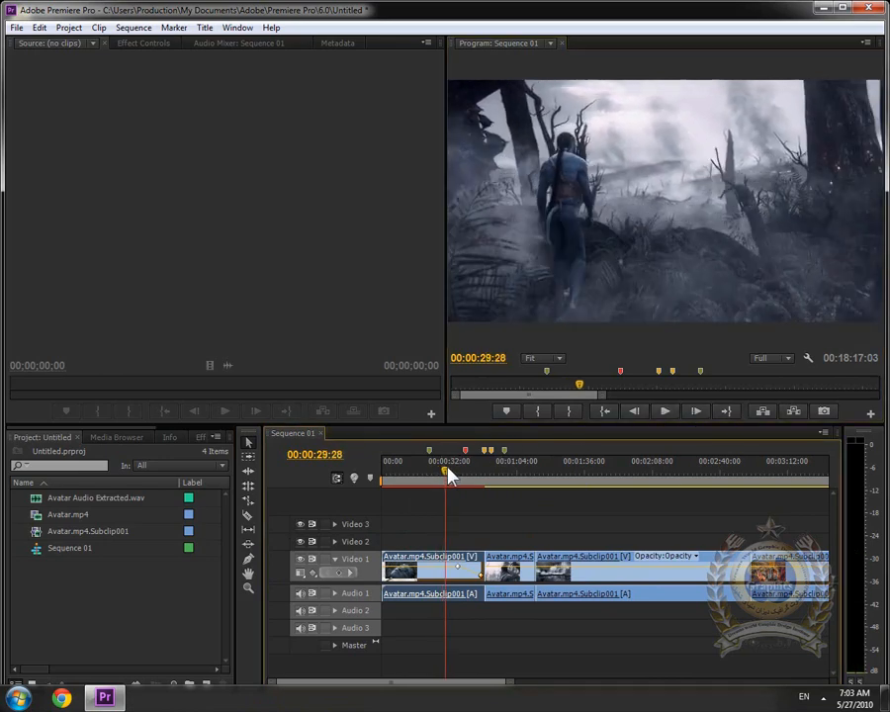
pyautogui.moveTo(447, 474); pyautogui.dragTo(454, 471)
pyautogui.click(666, 412)
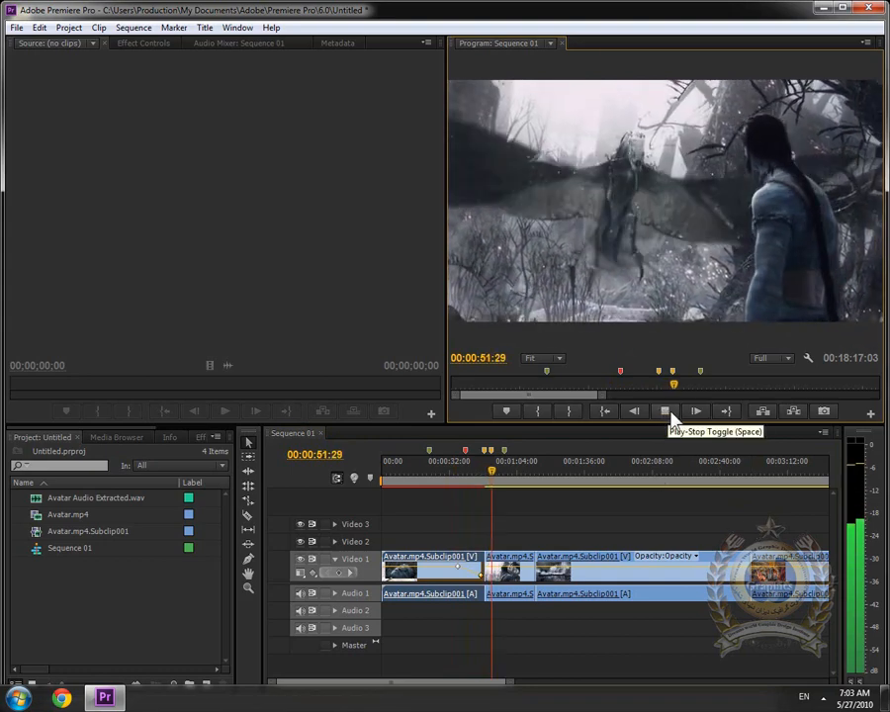
pyautogui.click(670, 418)
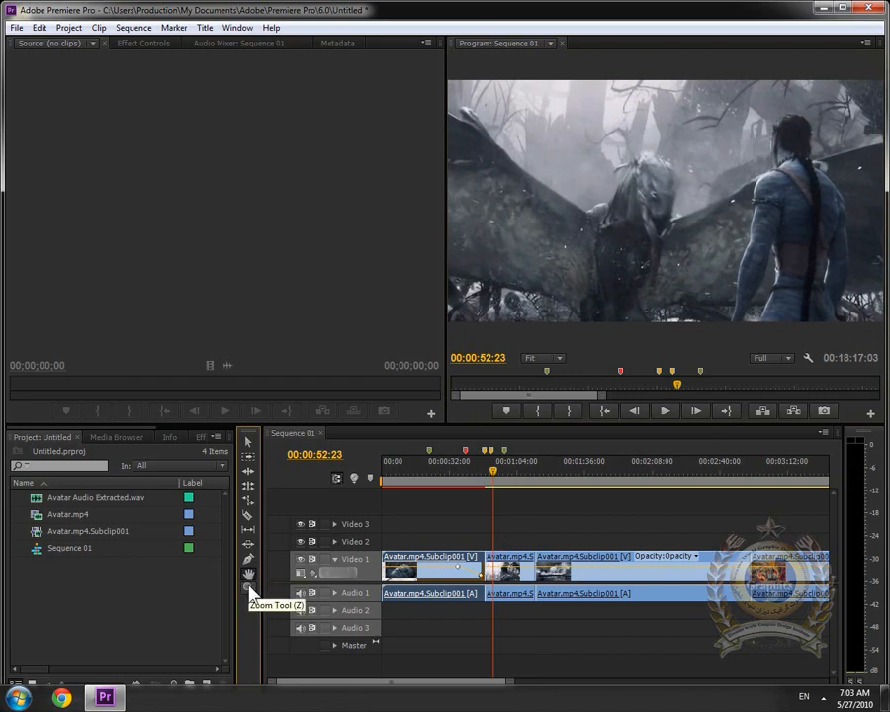
# Magnify the timeline around the short second clip with the Zoom tool
pyautogui.click(249, 589)
pyautogui.click(563, 522)
pyautogui.click(529, 573)
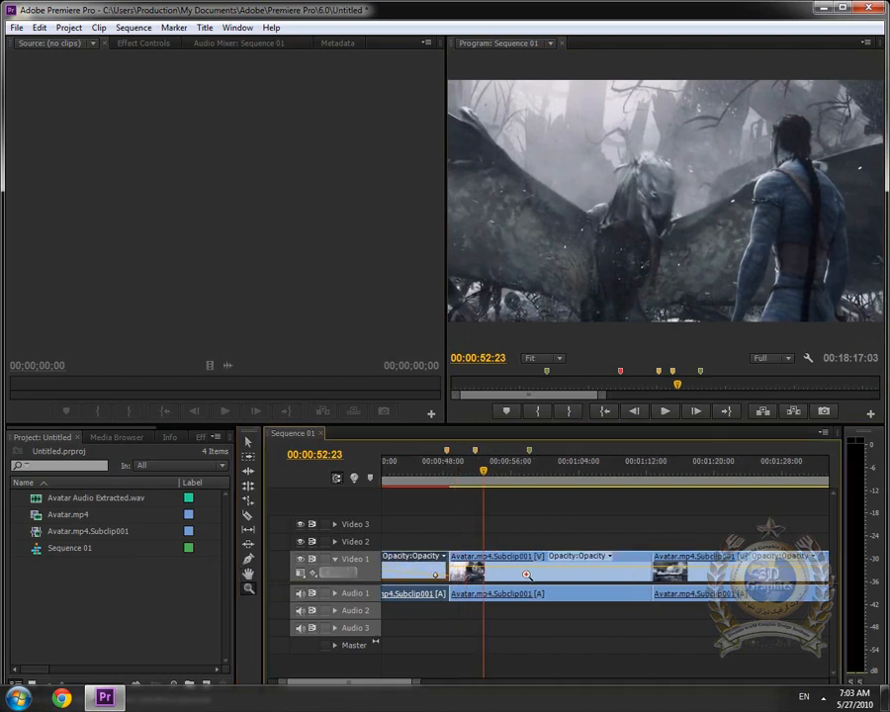
pyautogui.moveTo(494, 555); pyautogui.dragTo(604, 615)
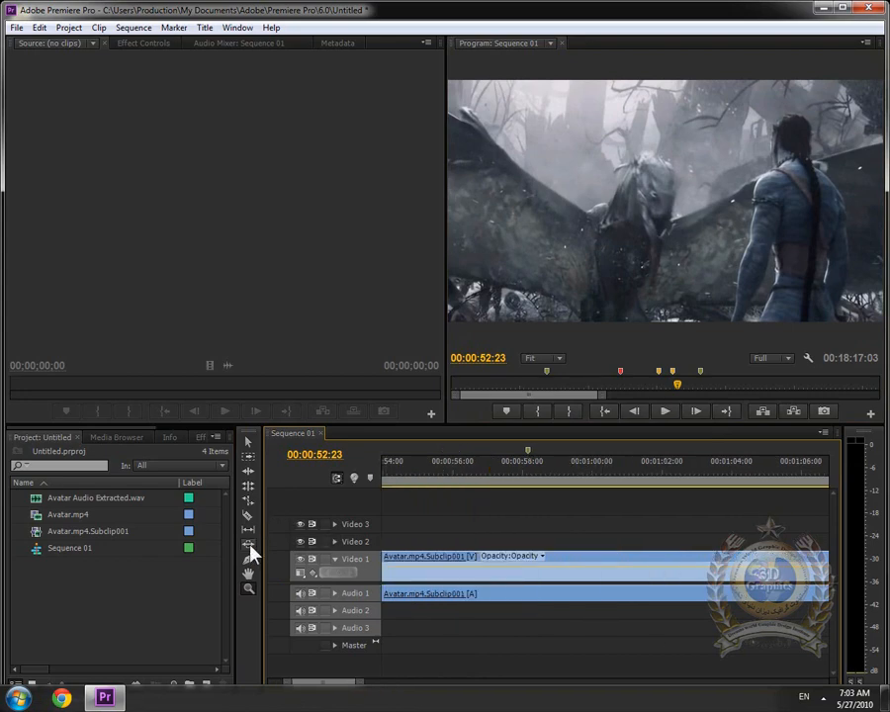
# Pan the magnified timeline back to the cut after the first clip and forward past 00:01:16:00 with the Hand tool
pyautogui.click(249, 573)
pyautogui.moveTo(478, 565); pyautogui.dragTo(883, 590)
pyautogui.moveTo(650, 582)
pyautogui.mouseDown()
pyautogui.moveTo(418, 582)
pyautogui.moveTo(645, 582)
pyautogui.mouseUp()
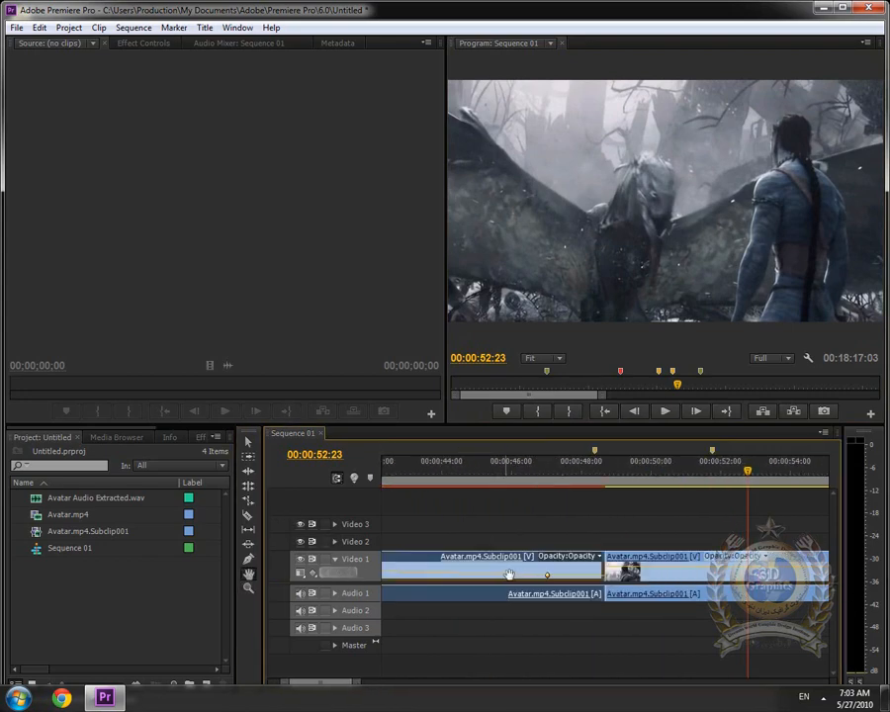
pyautogui.moveTo(509, 574); pyautogui.dragTo(420, 579)
pyautogui.moveTo(661, 580); pyautogui.dragTo(426, 573)
pyautogui.moveTo(633, 571); pyautogui.dragTo(455, 571)
pyautogui.moveTo(662, 586); pyautogui.dragTo(433, 583)
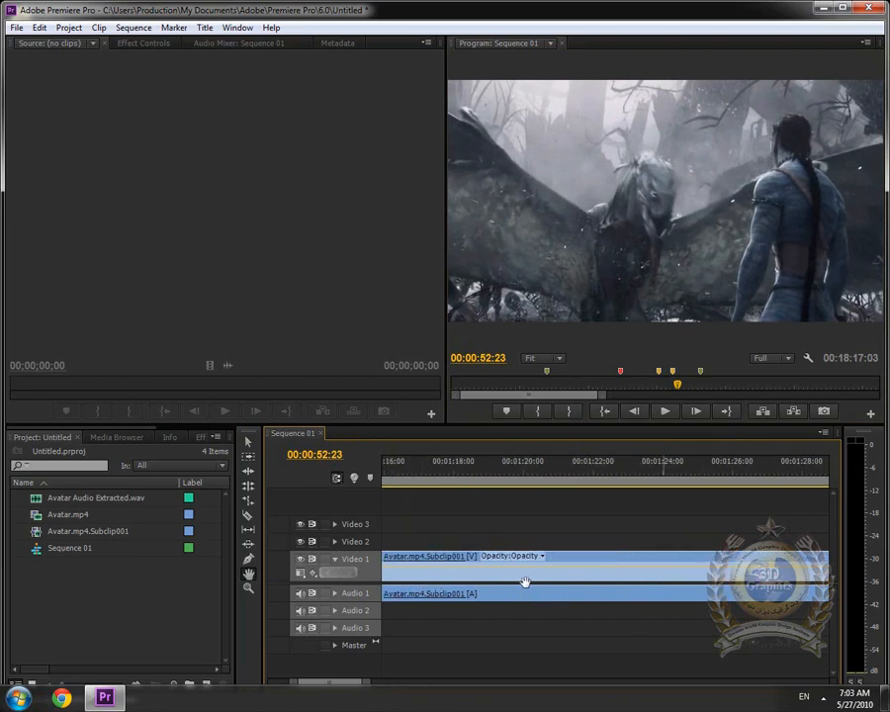
# Zoom the timeline out to the whole sequence and play part of the long last clip up to 00:10:24:03
pyautogui.press('-')
pyautogui.press('-')
pyautogui.press('-')
pyautogui.press('-')
pyautogui.press('-')
pyautogui.press('-')
pyautogui.press('-')
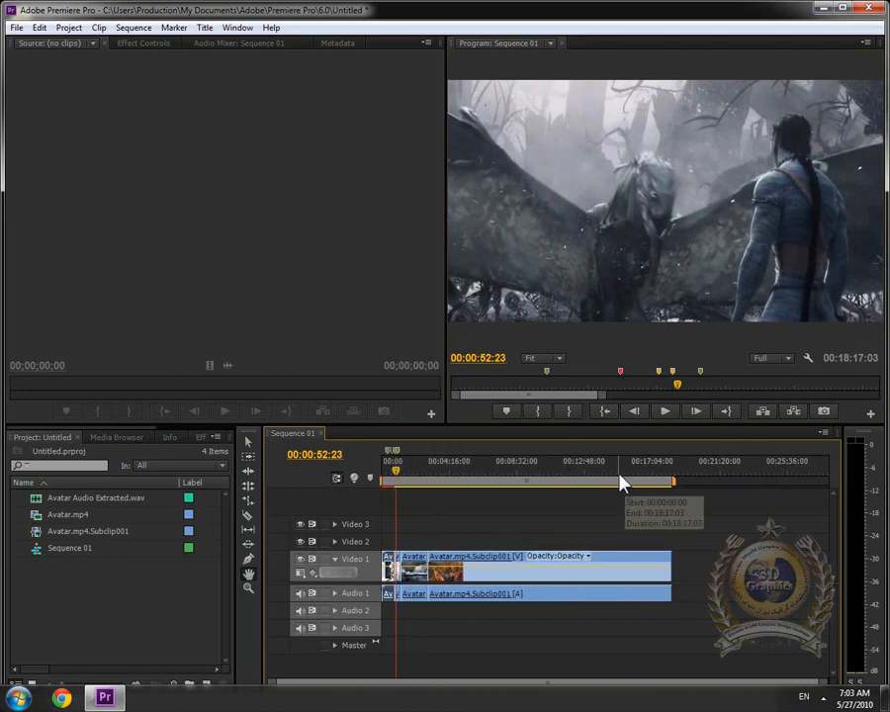
pyautogui.moveTo(621, 483); pyautogui.dragTo(544, 477)
pyautogui.click(663, 412)
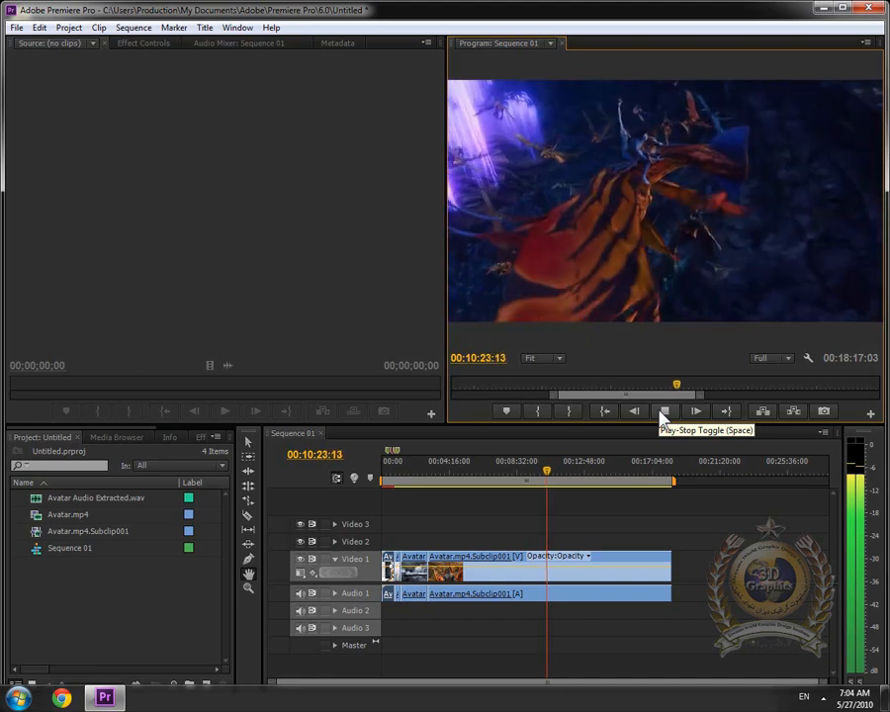
pyautogui.click(663, 414)
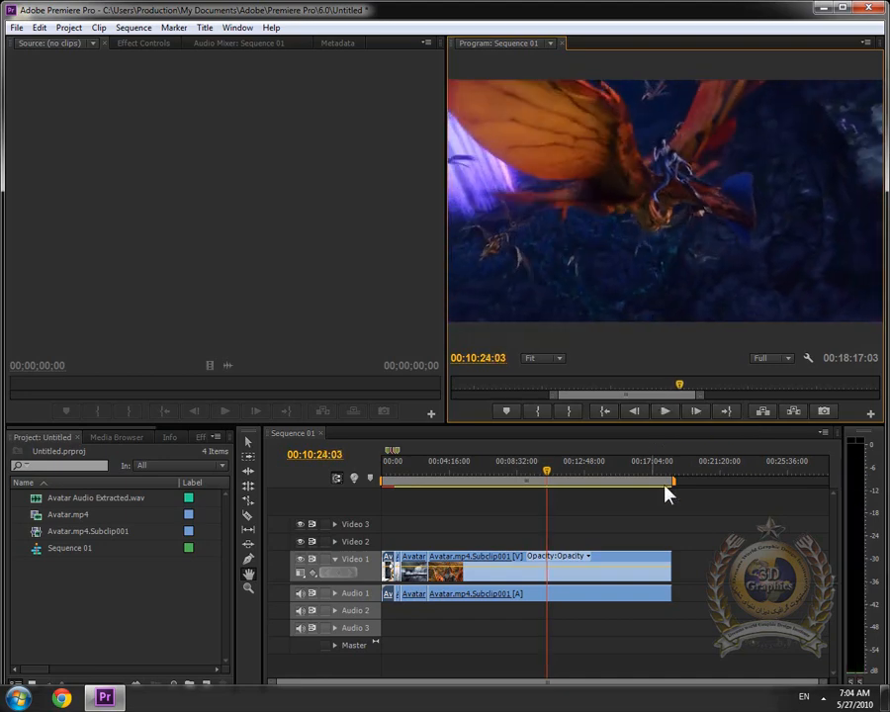
# Close the program and dismiss the save prompt
pyautogui.click(869, 8)
pyautogui.click(453, 374)
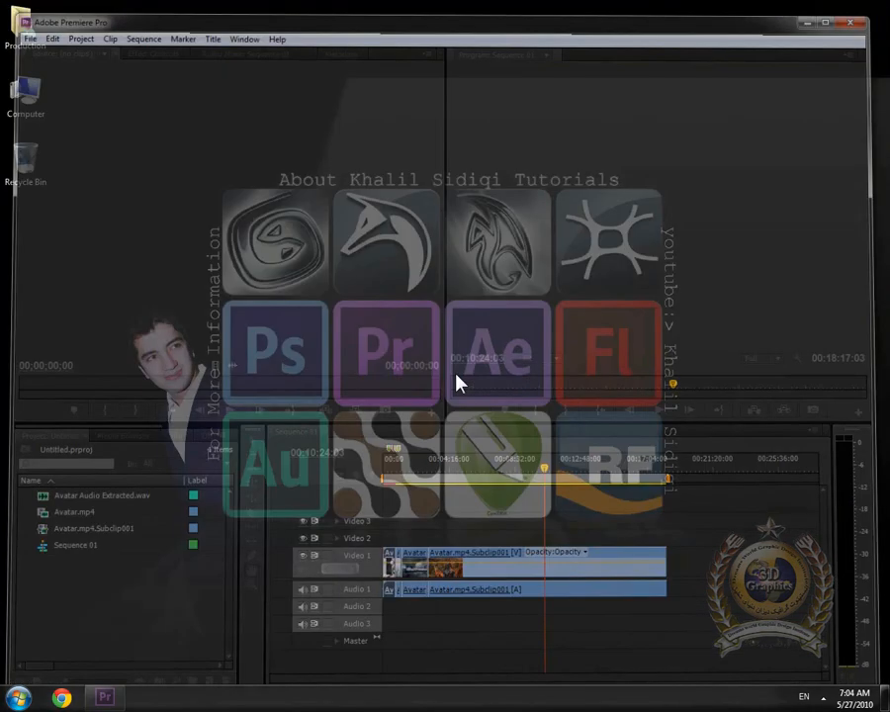